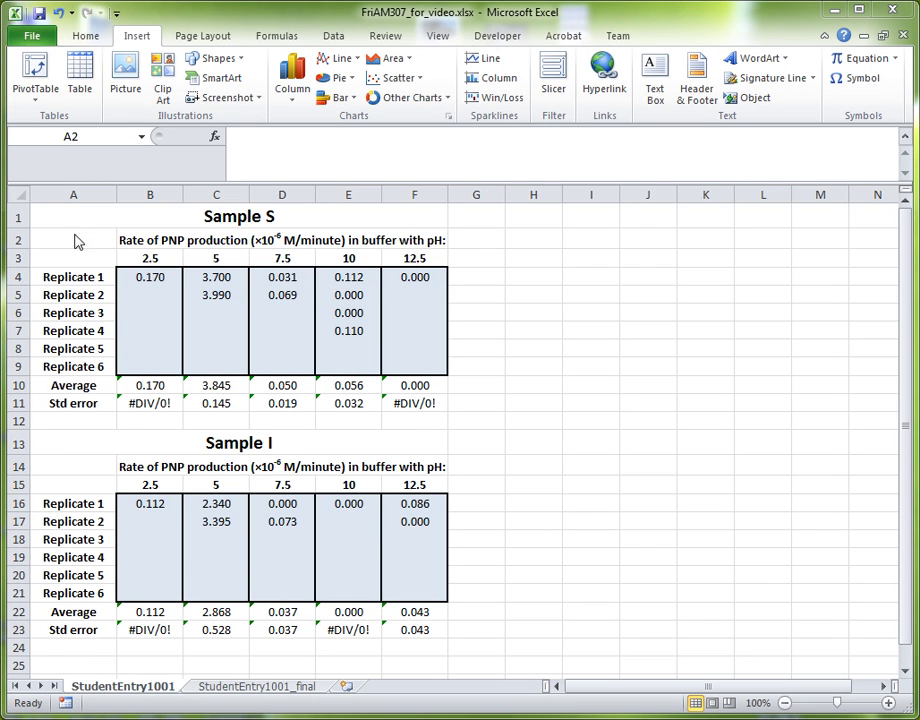
# - View the example chart on the StudentEntry1001_final sheet, and return to the StudentEntry1001 sheet
pyautogui.click(80, 241)
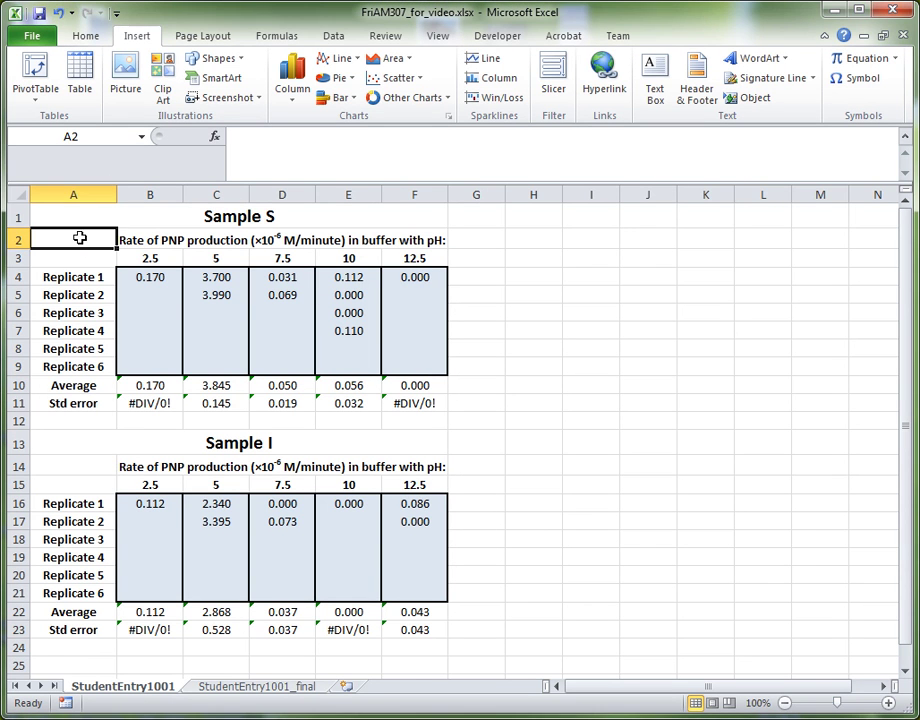
pyautogui.click(473, 239)
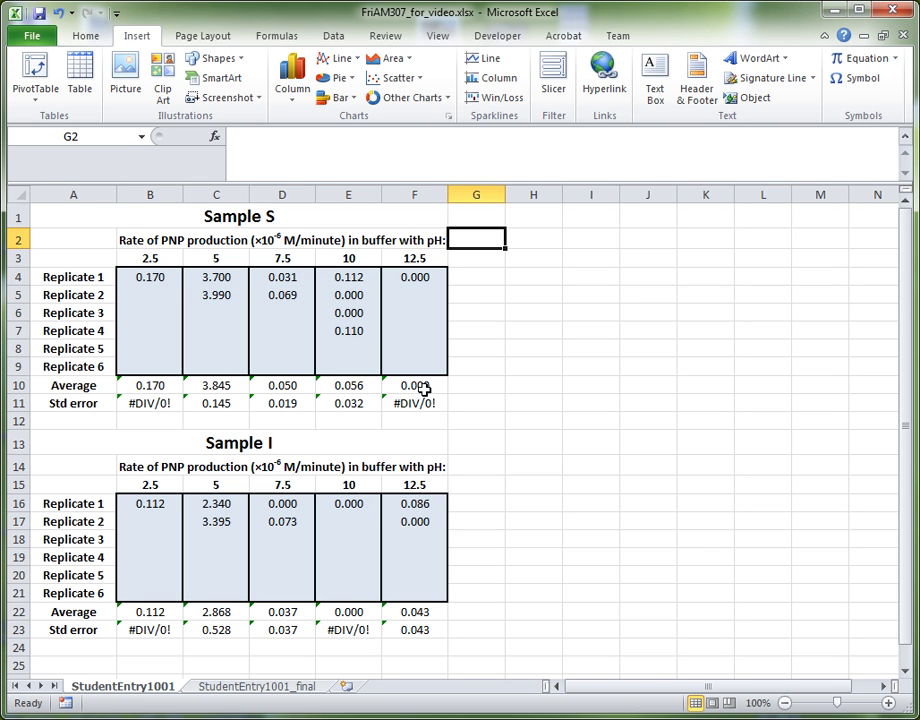
pyautogui.click(290, 686)
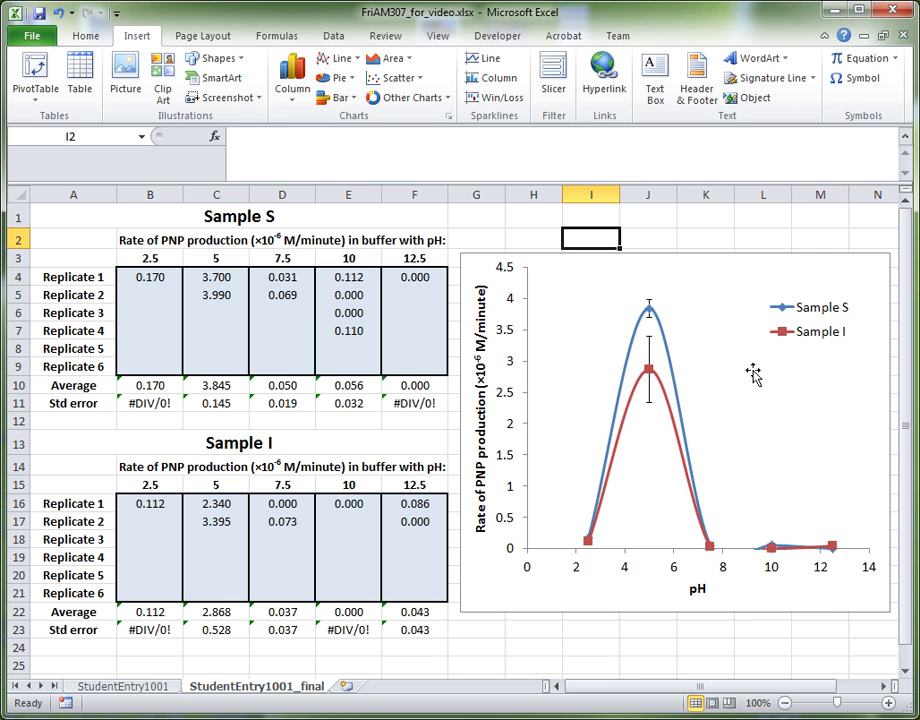
pyautogui.click(167, 688)
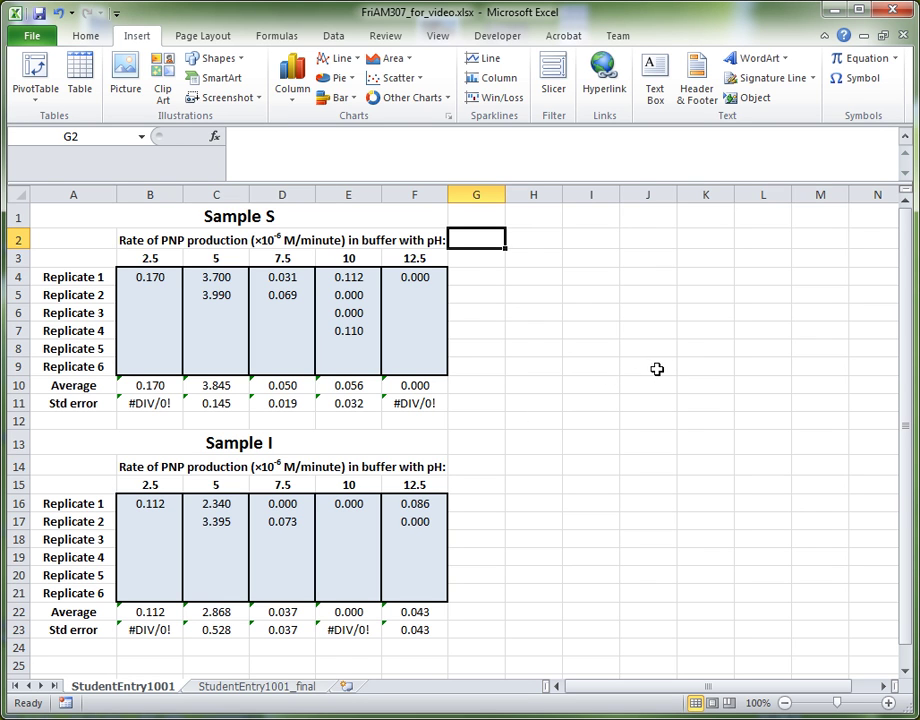
# - Insert a blank scatter chart with smooth lines and markers from an empty cell, and place it beside the data tables
pyautogui.click(697, 420)
pyautogui.click(750, 353)
pyautogui.click(640, 328)
pyautogui.click(605, 440)
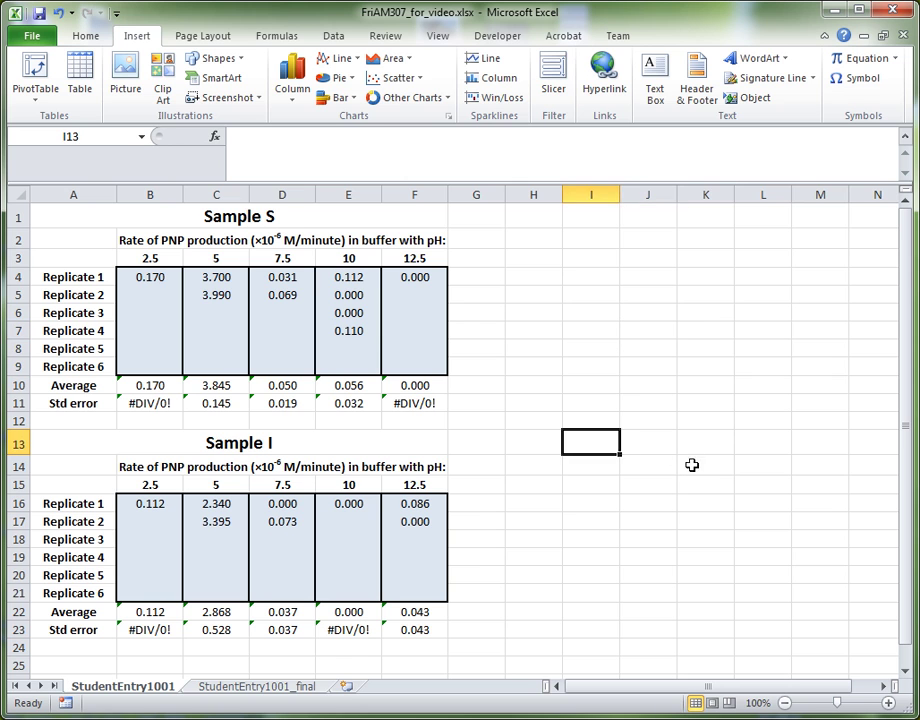
pyautogui.click(697, 484)
pyautogui.click(703, 367)
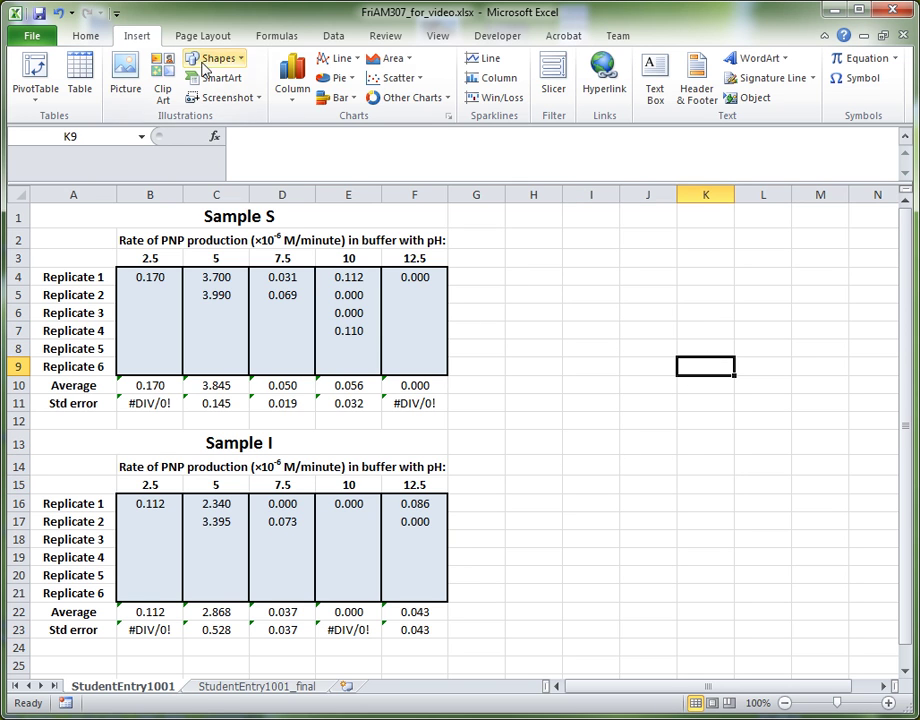
pyautogui.click(92, 35)
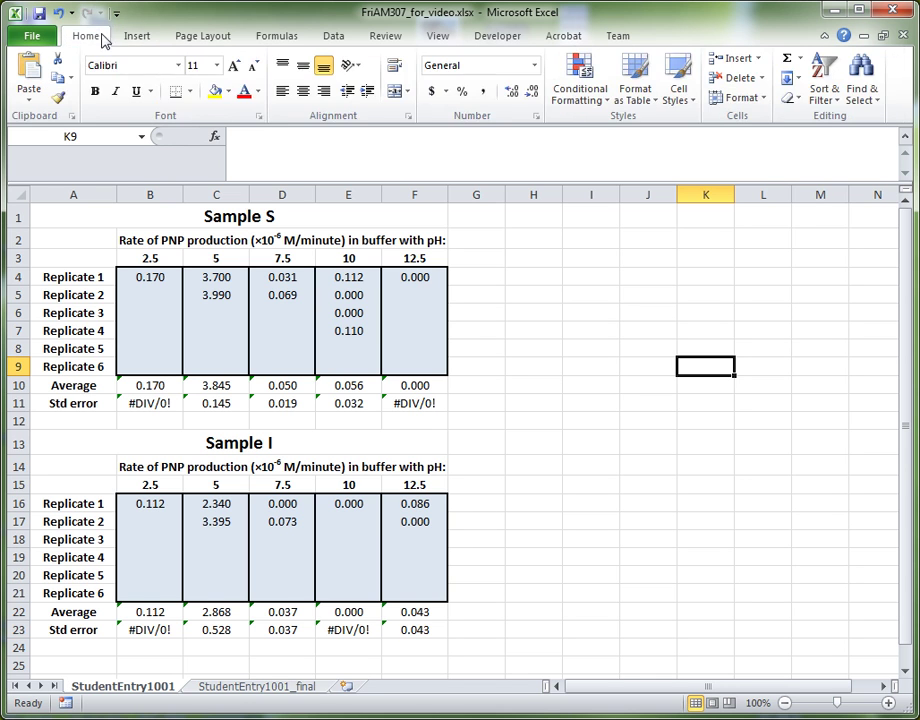
pyautogui.click(137, 35)
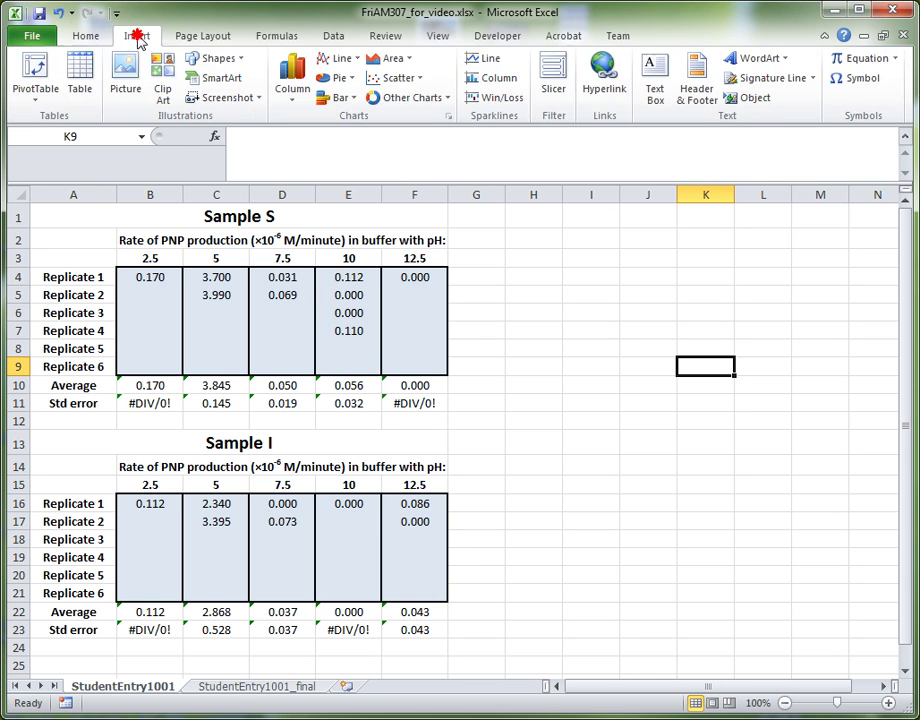
pyautogui.click(418, 88)
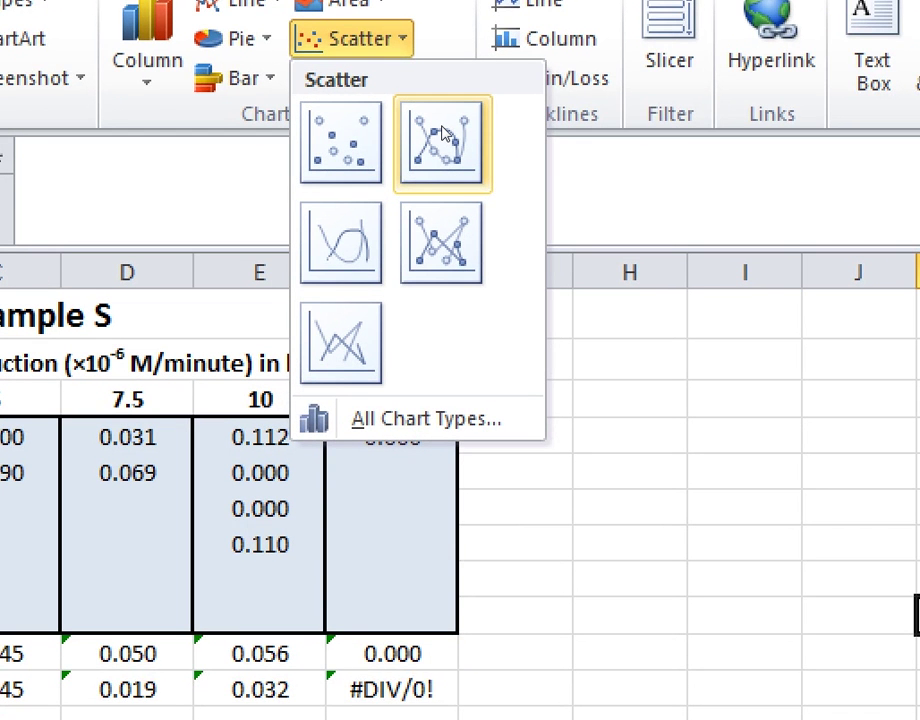
pyautogui.click(441, 140)
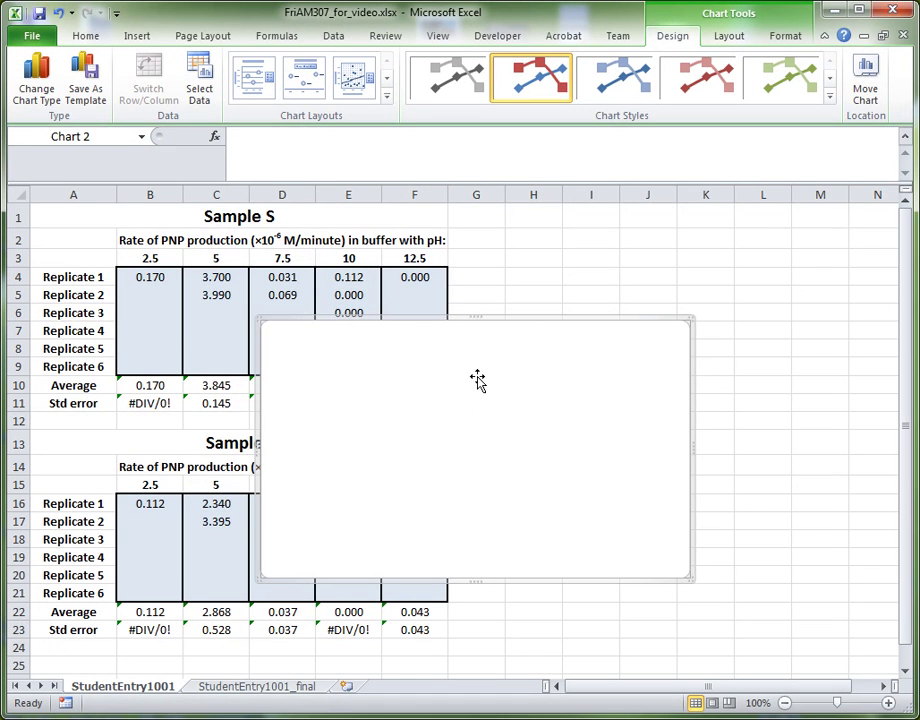
pyautogui.moveTo(478, 386); pyautogui.dragTo(672, 336)
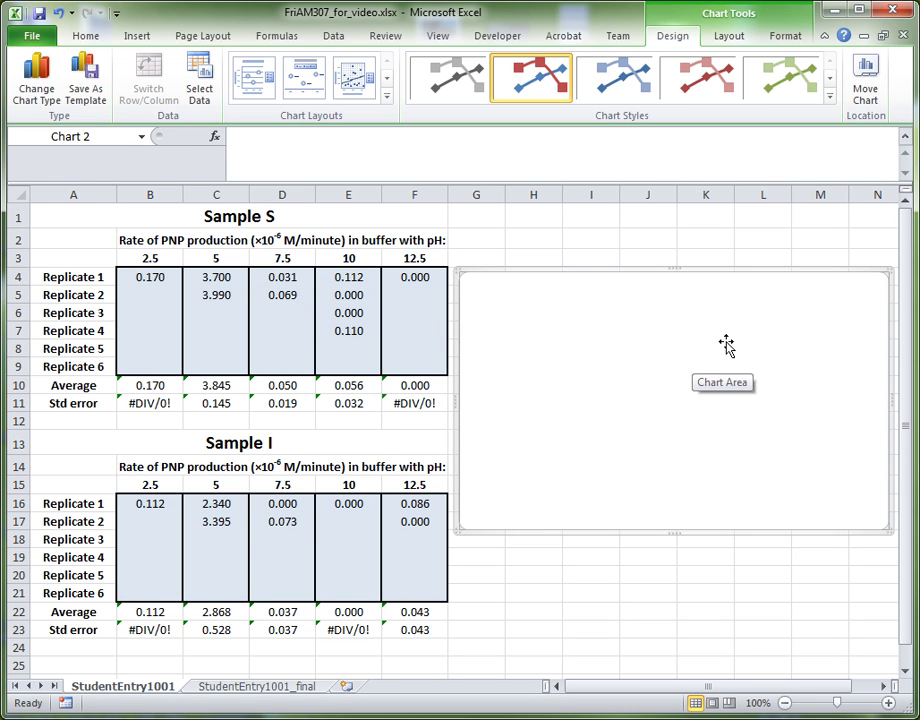
# - Add a data series to the blank chart, taking its name from the Sample S heading in cell A1
pyautogui.rightClick(671, 391)
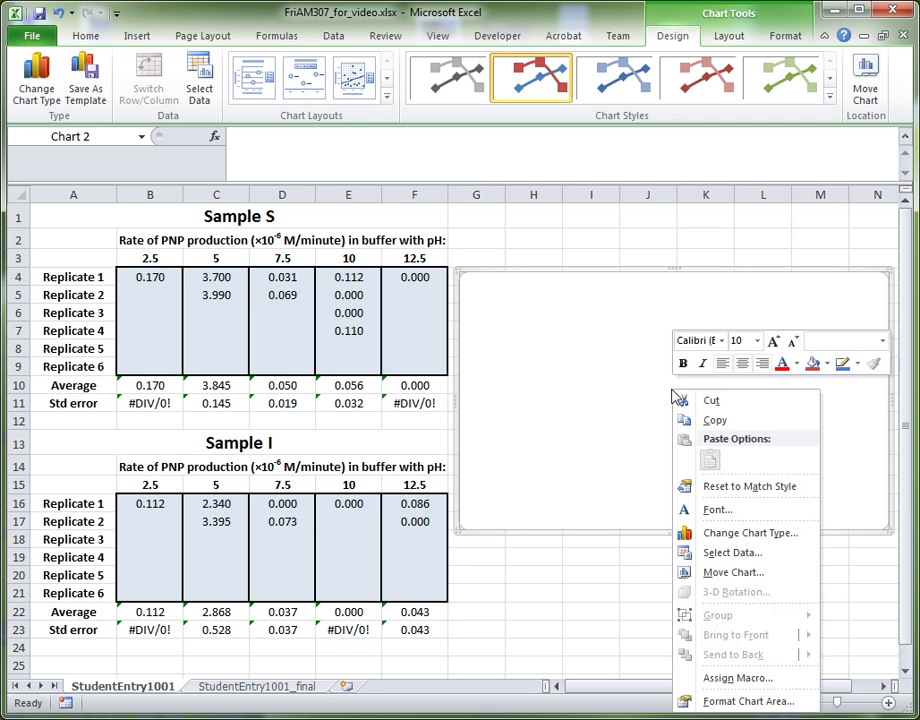
pyautogui.click(773, 561)
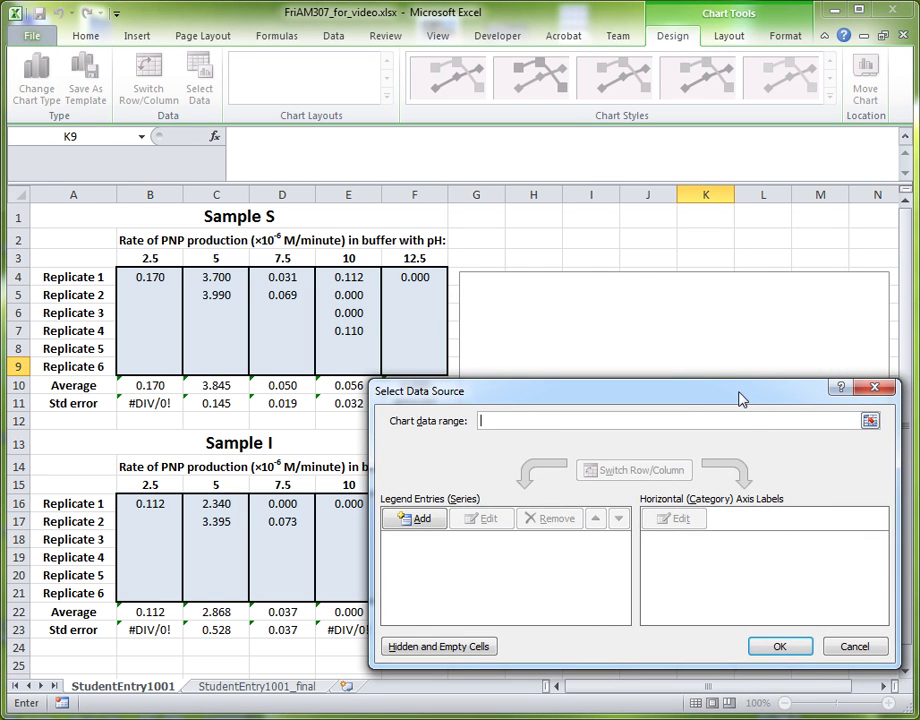
pyautogui.moveTo(736, 400); pyautogui.dragTo(737, 440)
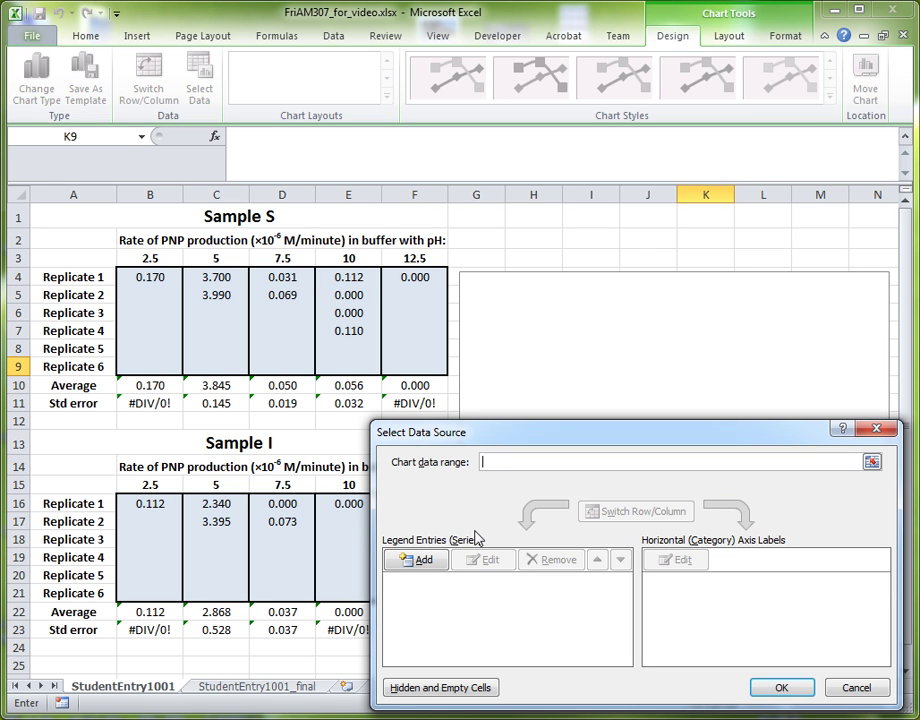
pyautogui.click(420, 560)
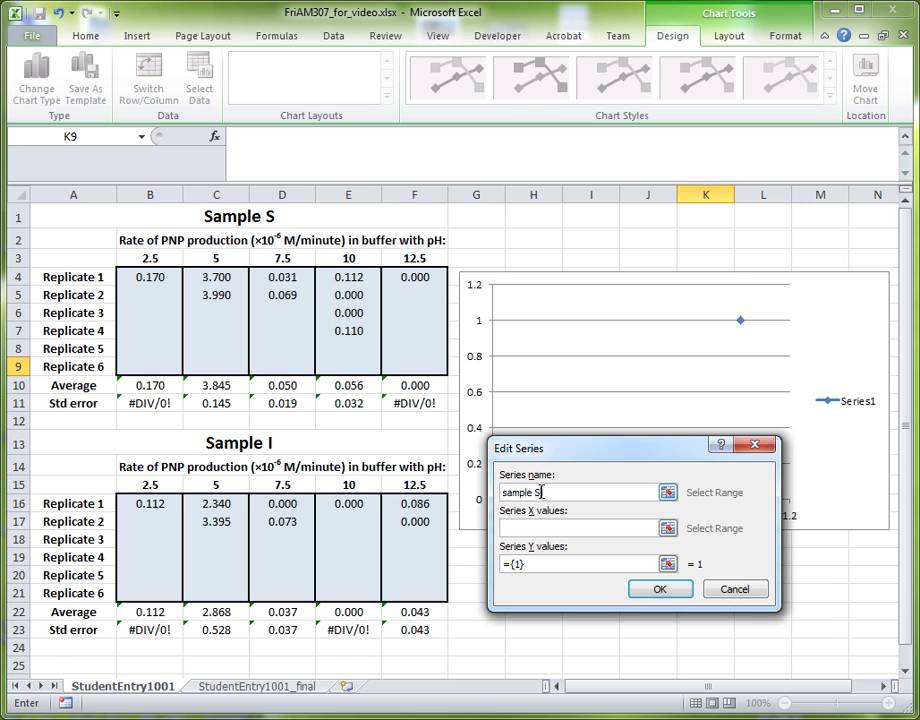
pyautogui.moveTo(541, 492); pyautogui.dragTo(470, 489)
pyautogui.press('BackSpace')
pyautogui.click(312, 215)
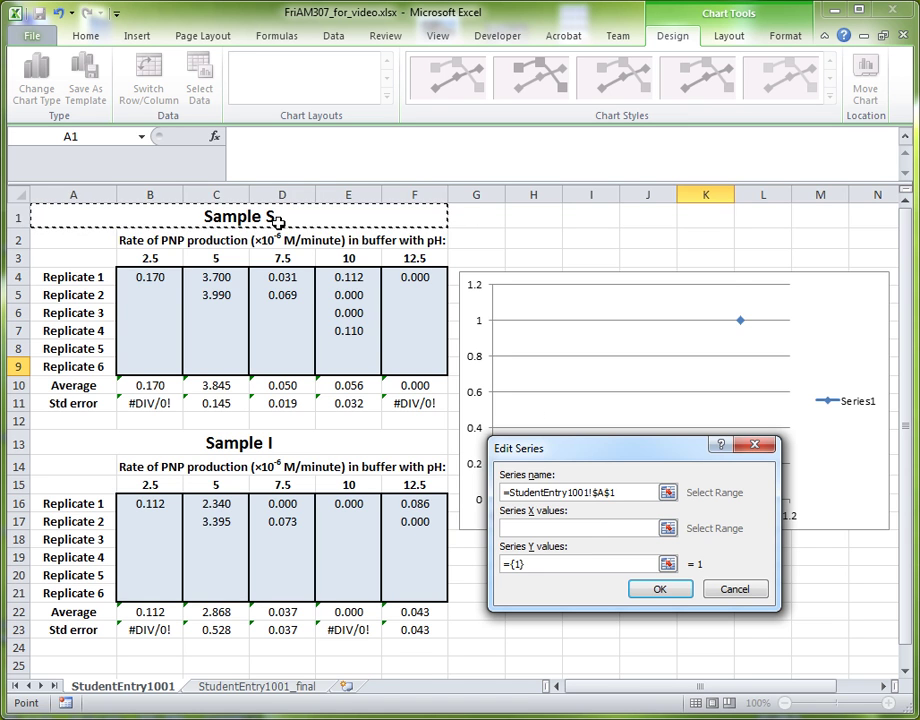
# - Set the Sample S series' X values to the pH row B3:F3 and its Y values to the averages in B10:F10
pyautogui.click(620, 528)
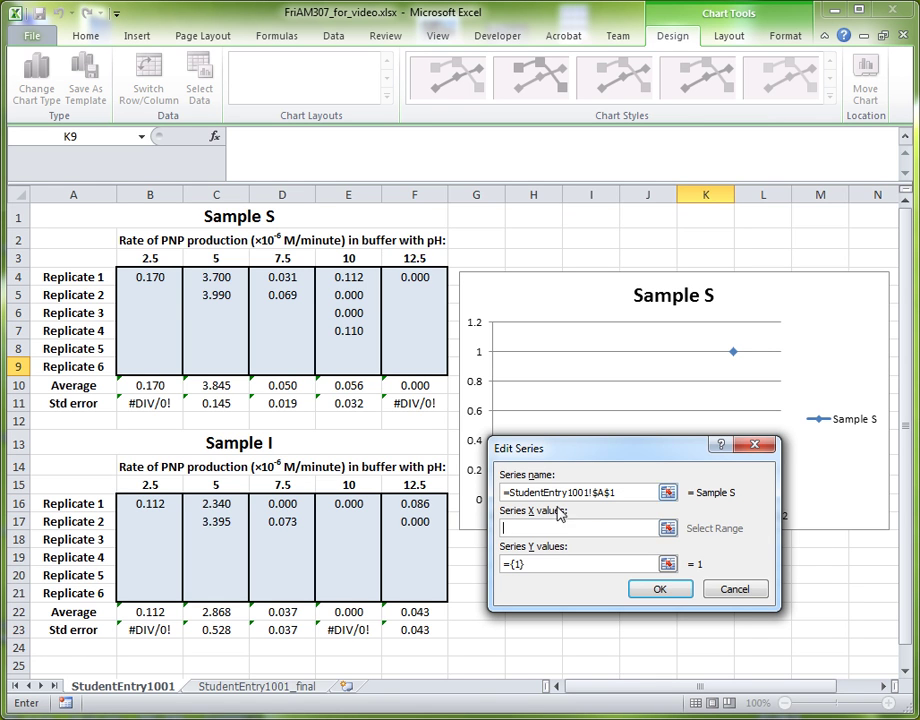
pyautogui.moveTo(144, 257); pyautogui.dragTo(411, 258)
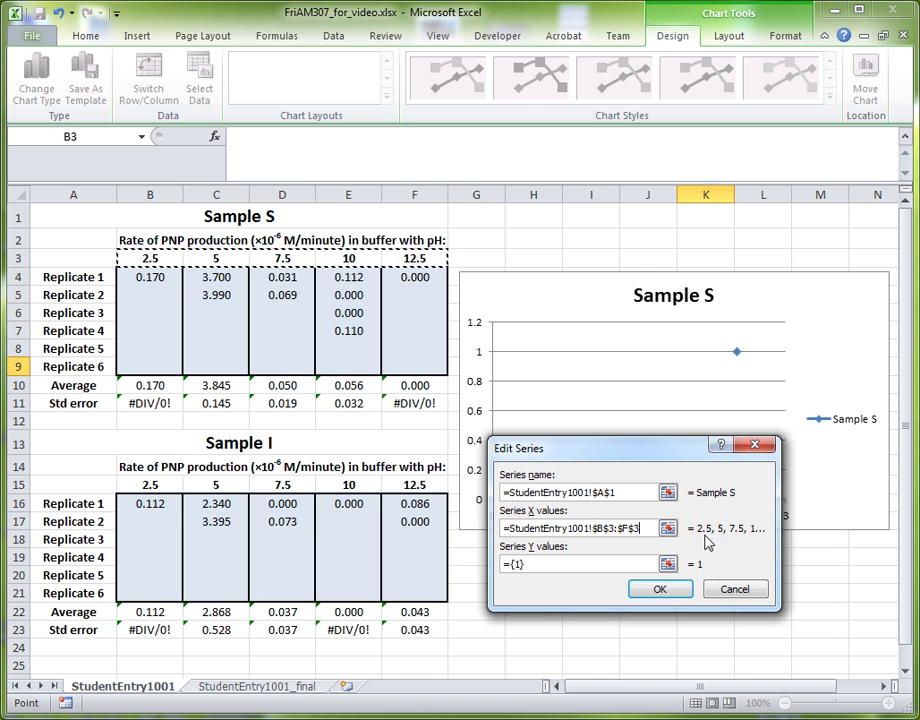
pyautogui.click(588, 564)
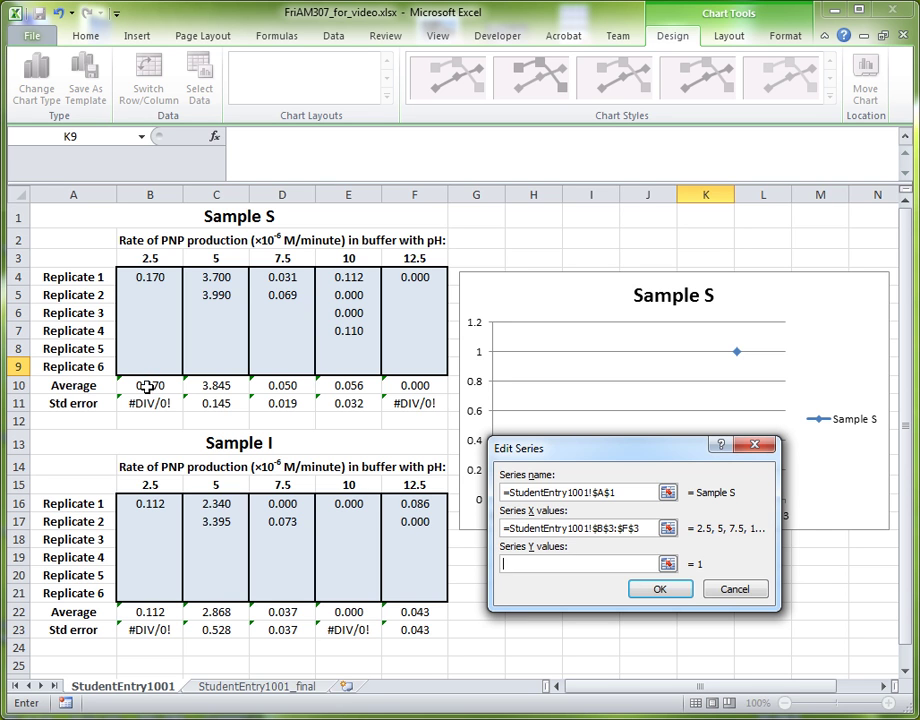
pyautogui.moveTo(147, 387); pyautogui.dragTo(418, 386)
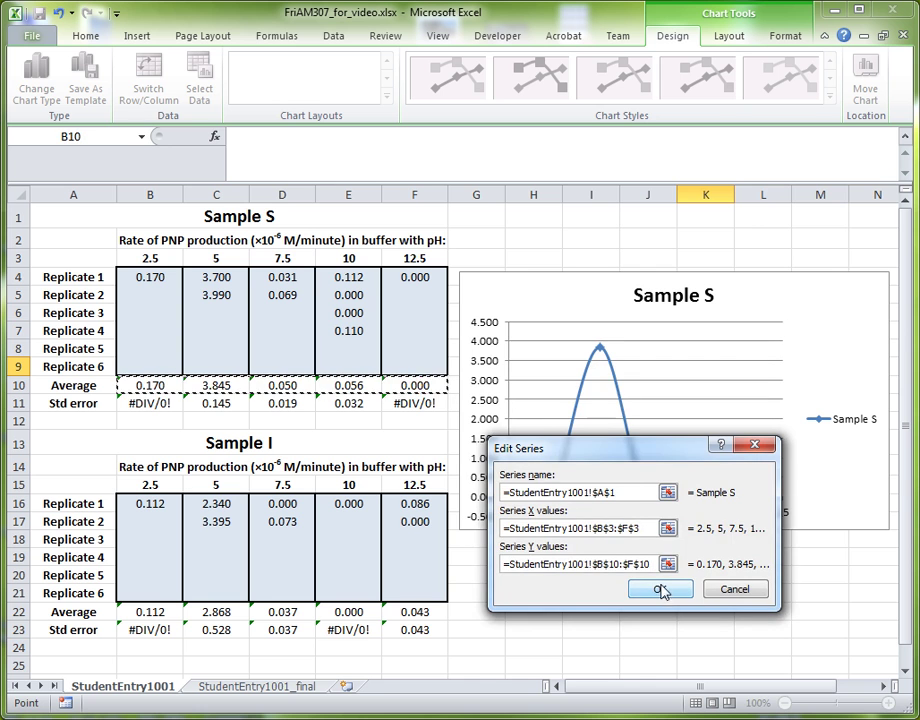
pyautogui.click(660, 591)
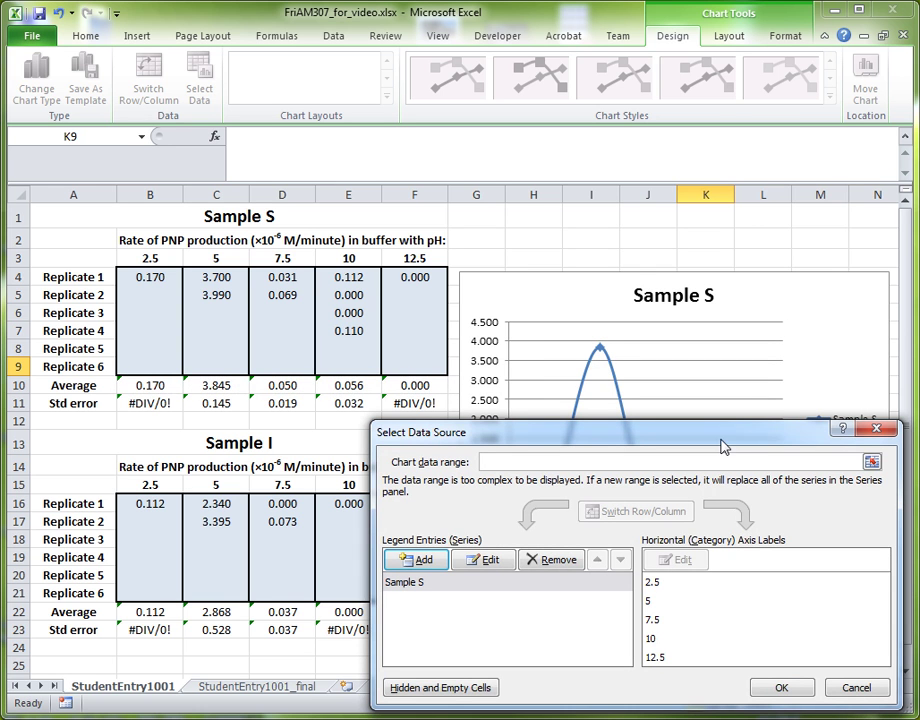
pyautogui.click(782, 688)
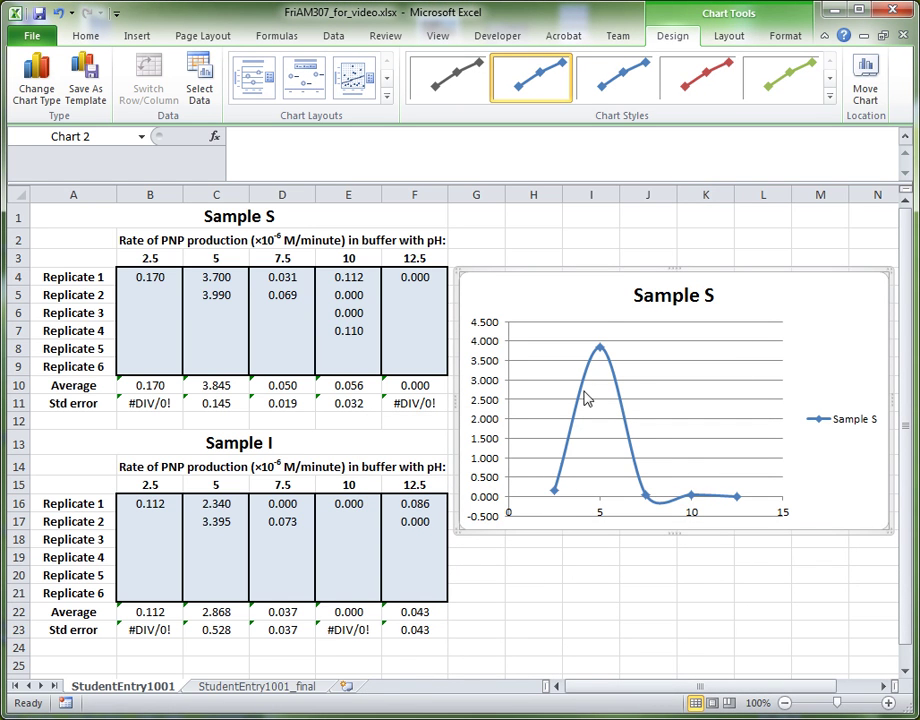
# - Add a second data series to the chart, taking its name from the Sample I heading in cell A13
pyautogui.rightClick(824, 353)
pyautogui.press('Escape')
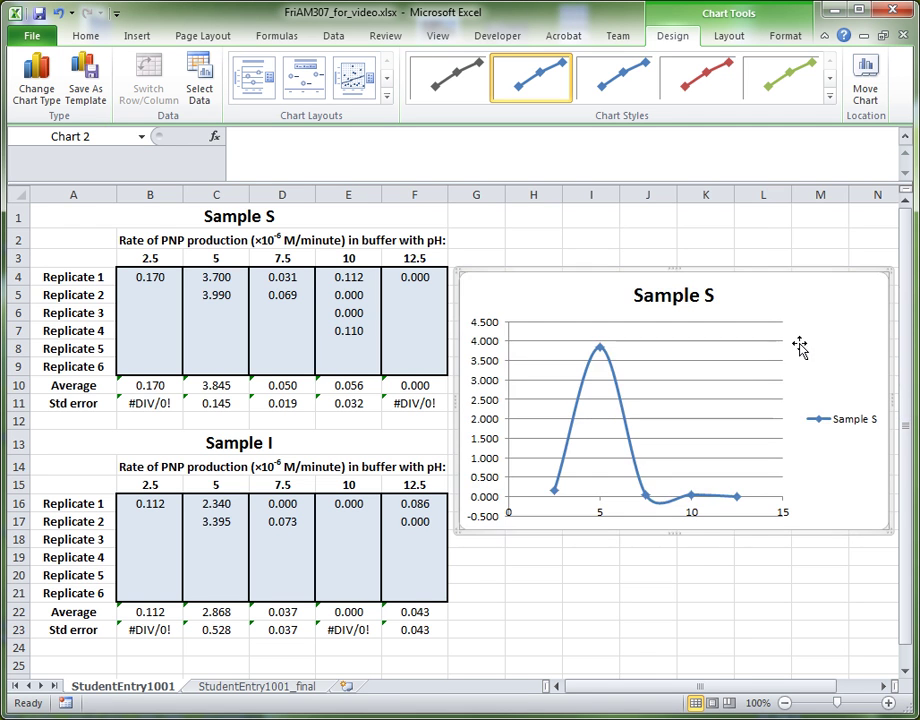
pyautogui.rightClick(797, 344)
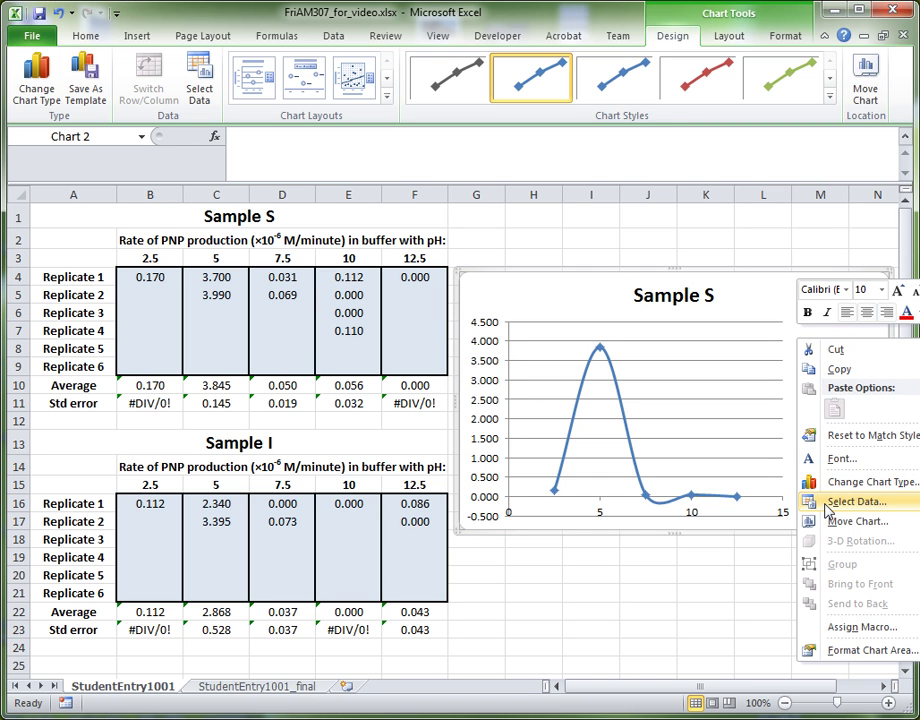
pyautogui.click(842, 502)
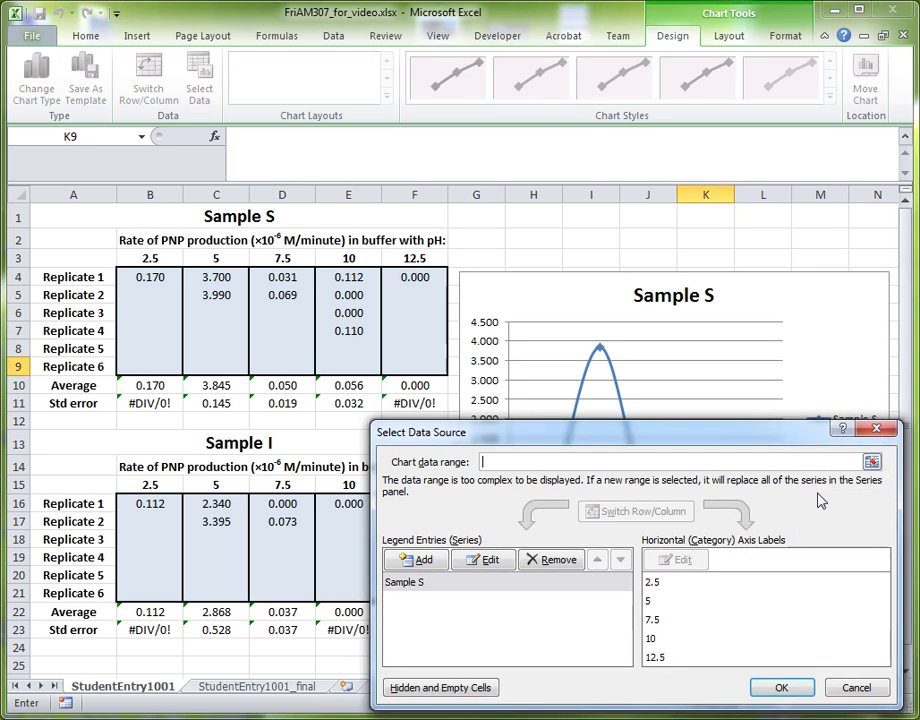
pyautogui.click(422, 560)
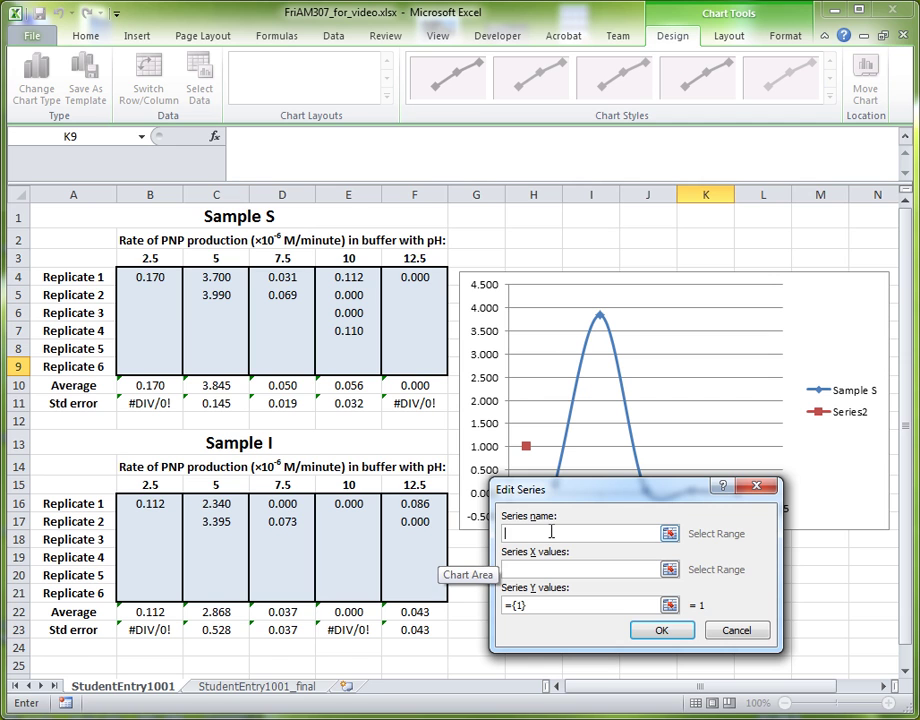
pyautogui.click(353, 442)
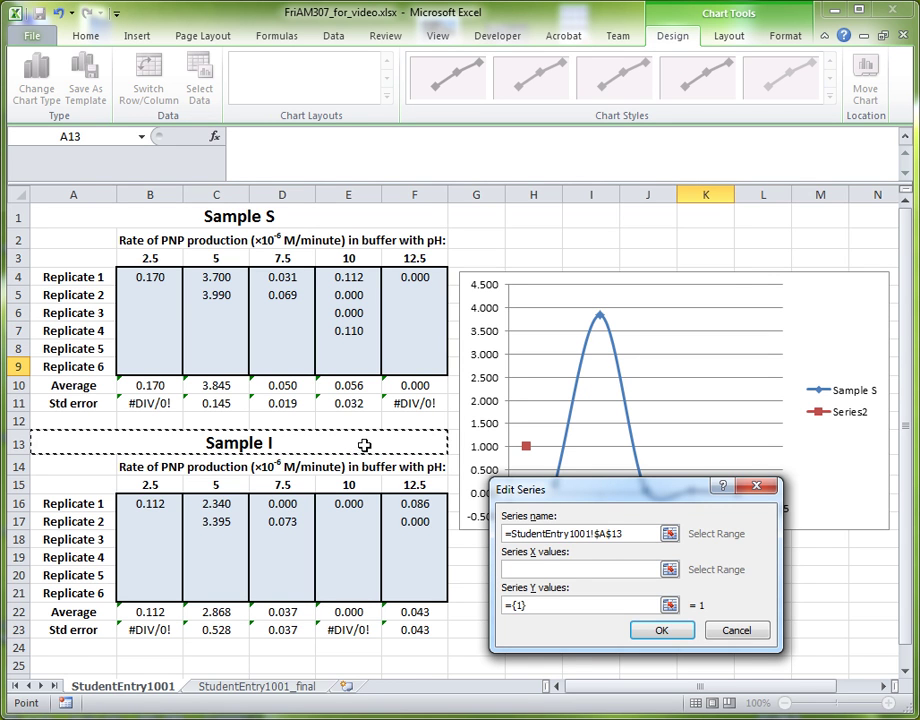
# - Set the Sample I series' X values to B15:F15 and its Y values to the averages in B22:F22, and apply the chart data
pyautogui.click(583, 571)
pyautogui.click(150, 483)
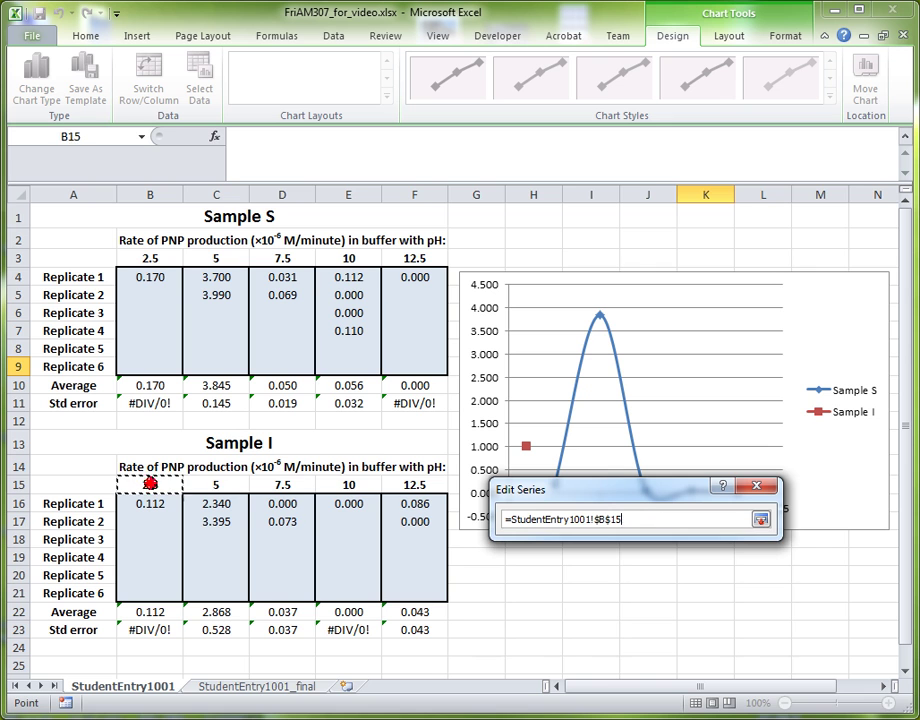
pyautogui.moveTo(150, 483); pyautogui.dragTo(400, 485)
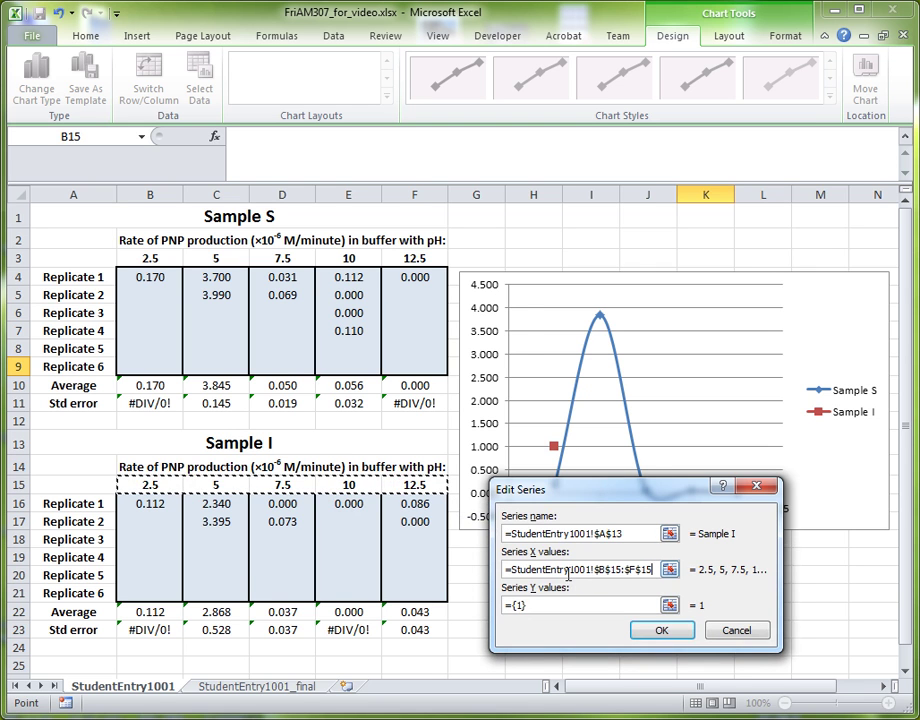
pyautogui.click(572, 605)
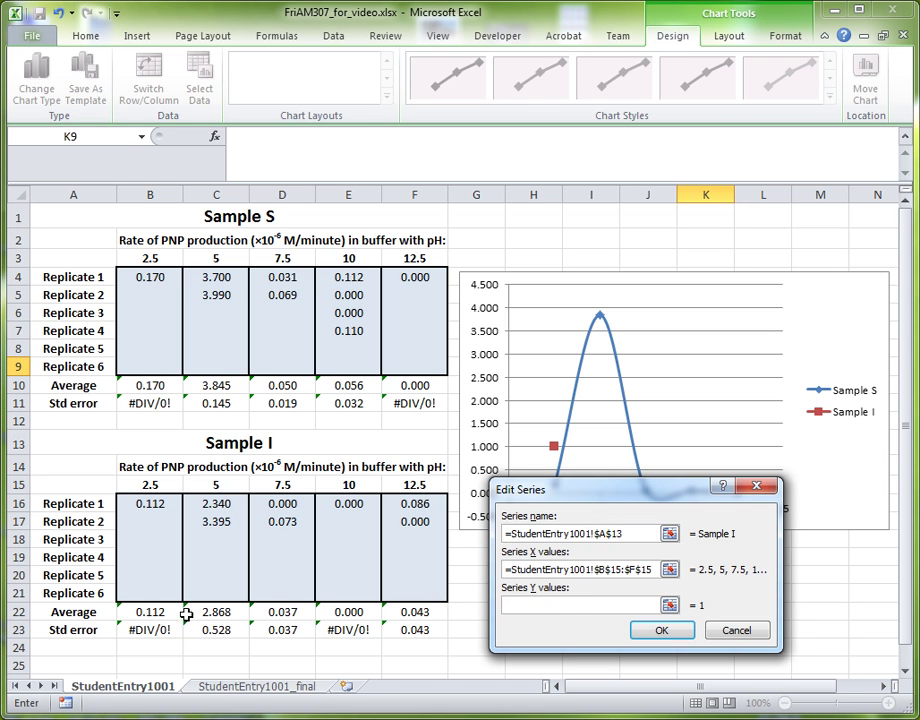
pyautogui.moveTo(144, 612); pyautogui.dragTo(388, 612)
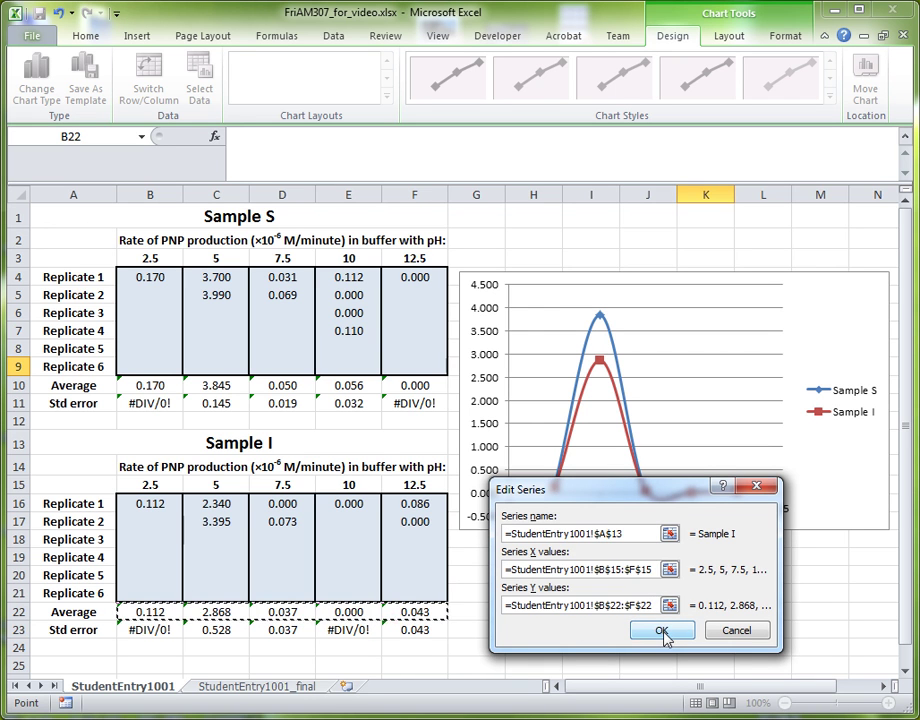
pyautogui.click(651, 633)
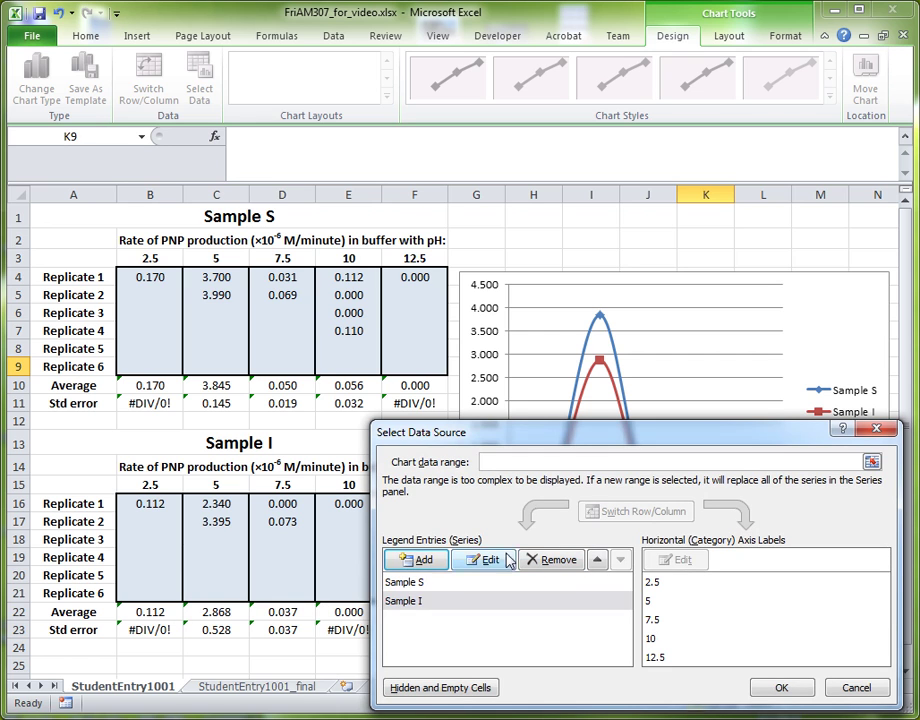
pyautogui.click(444, 586)
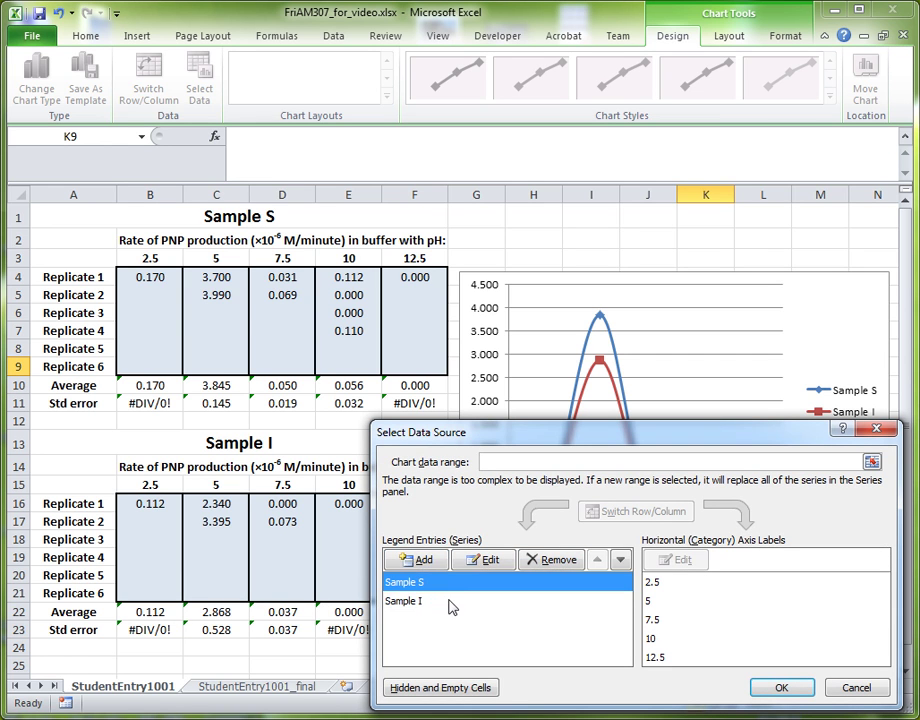
pyautogui.click(449, 604)
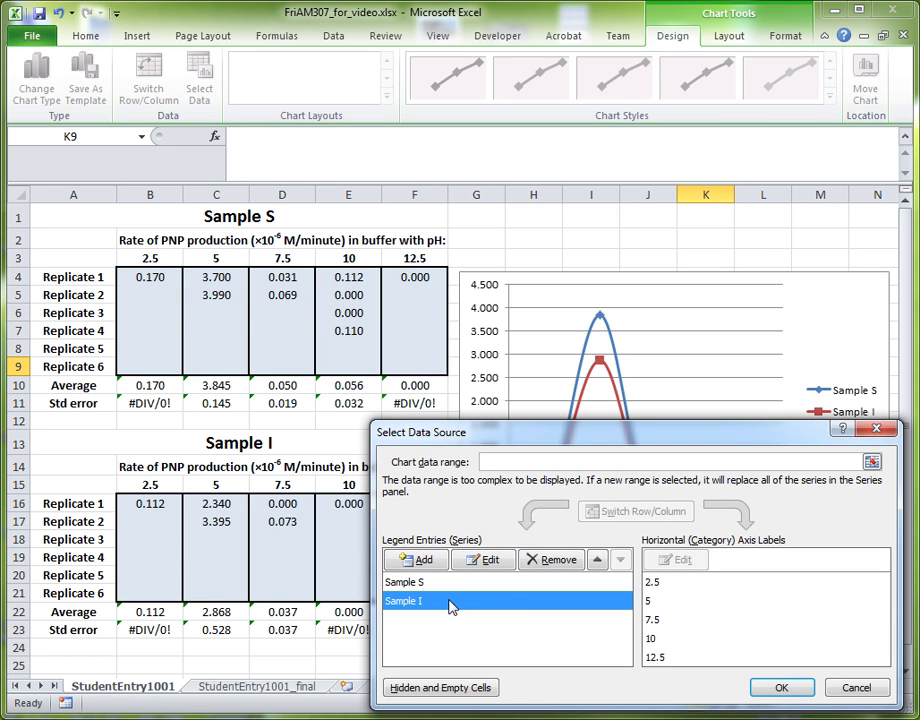
pyautogui.click(772, 689)
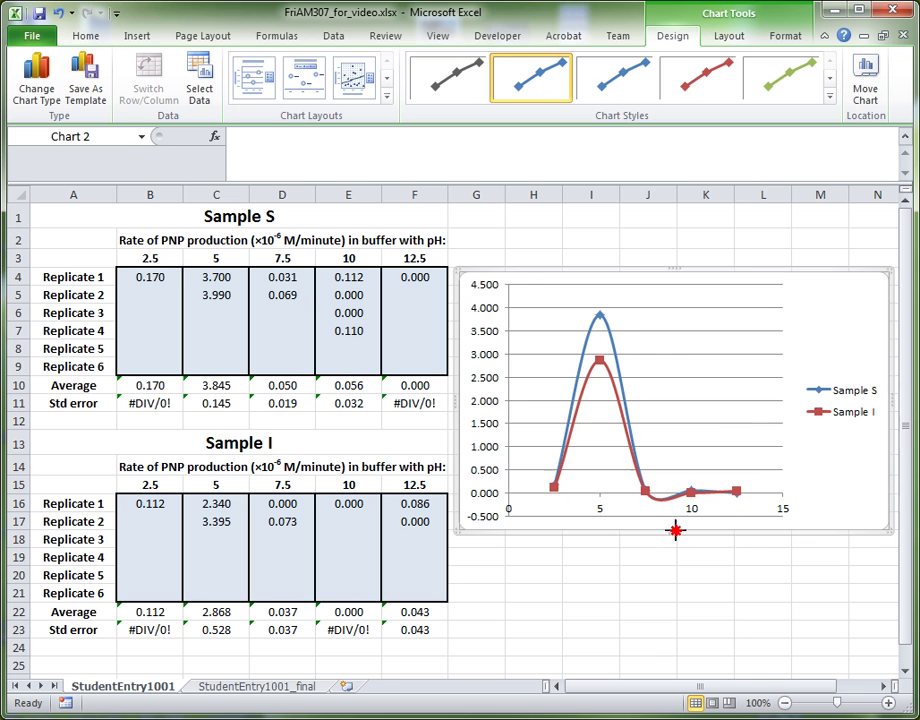
# - Stretch the chart downward to about row 20 and delete its horizontal gridlines
pyautogui.moveTo(676, 530); pyautogui.dragTo(674, 579)
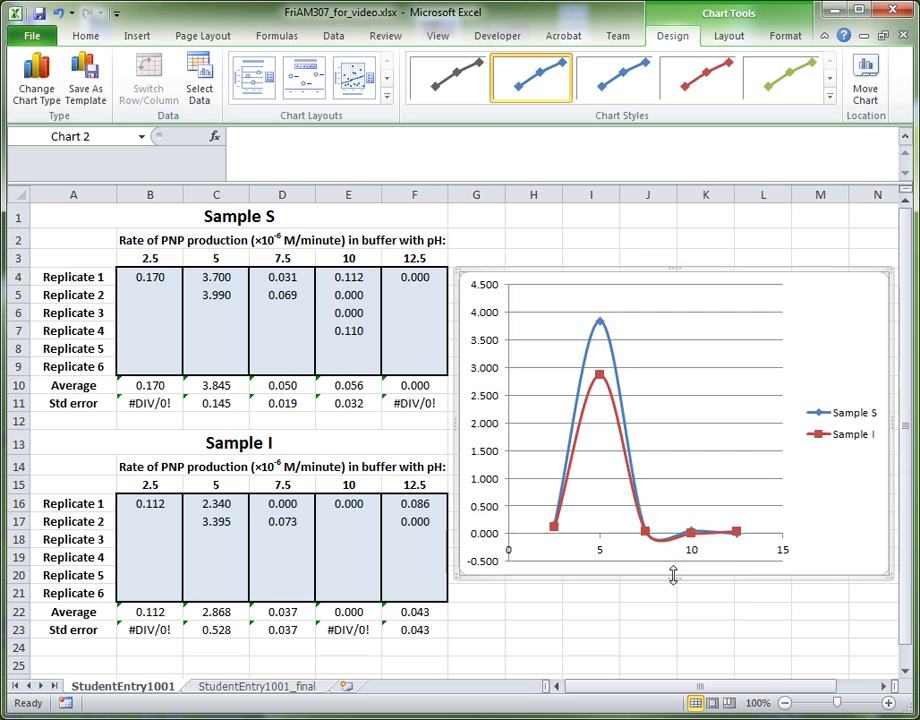
pyautogui.click(694, 369)
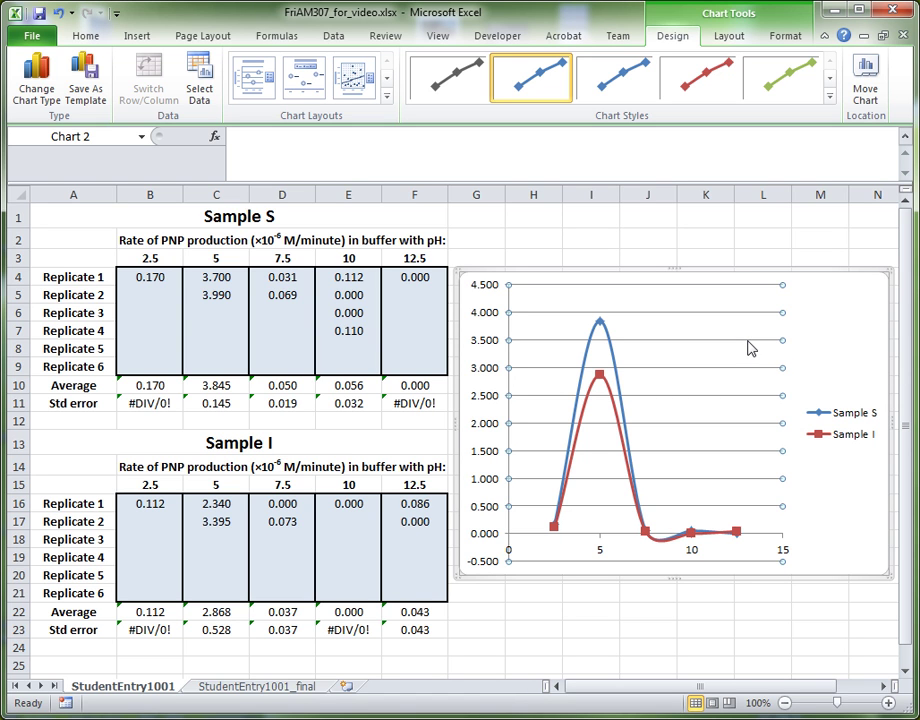
pyautogui.press('Delete')
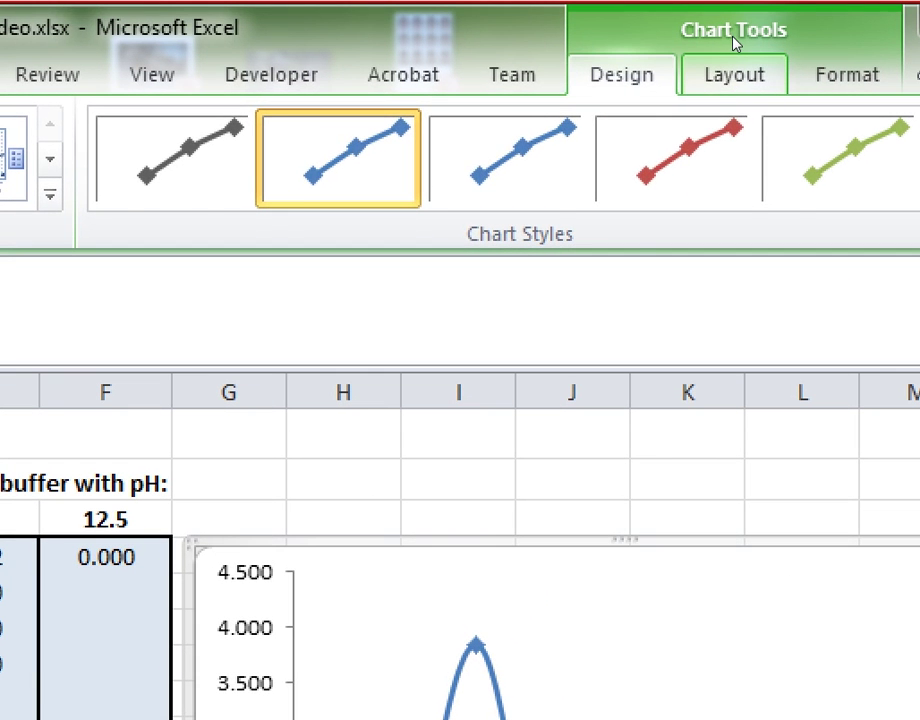
# - Add a horizontal axis title below the axis of the chart and set its text to "pH"
pyautogui.scroll(-1, 733, 42)
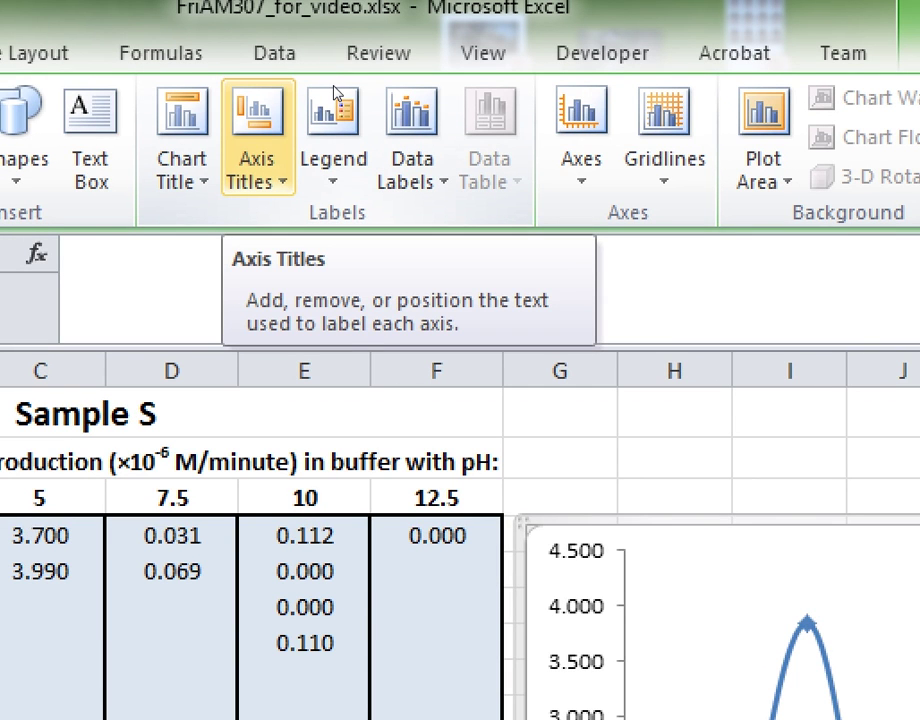
pyautogui.click(331, 85)
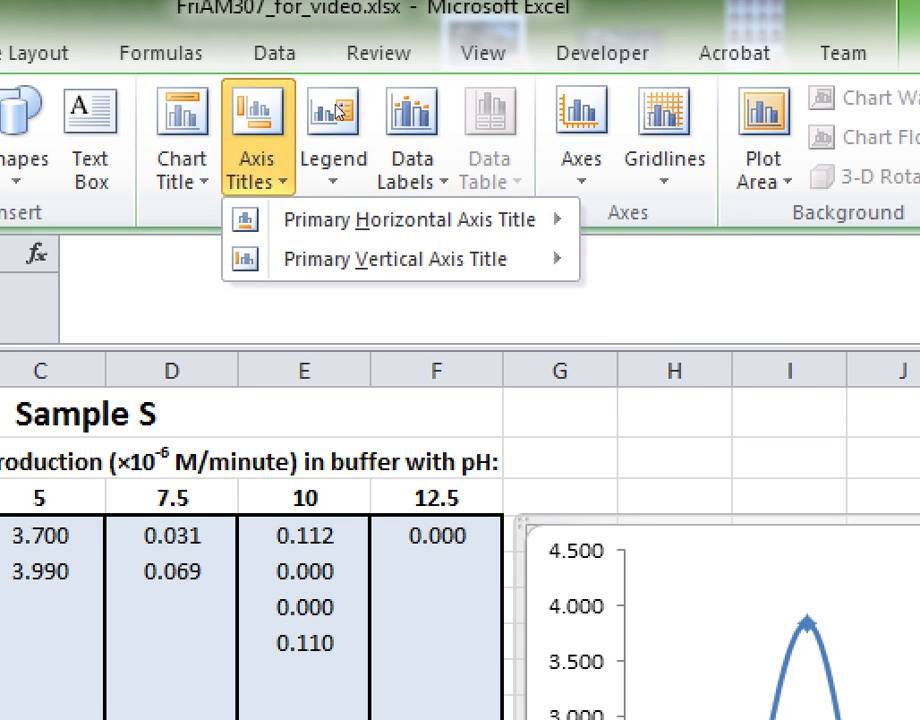
pyautogui.press('Down')
pyautogui.press('Right')
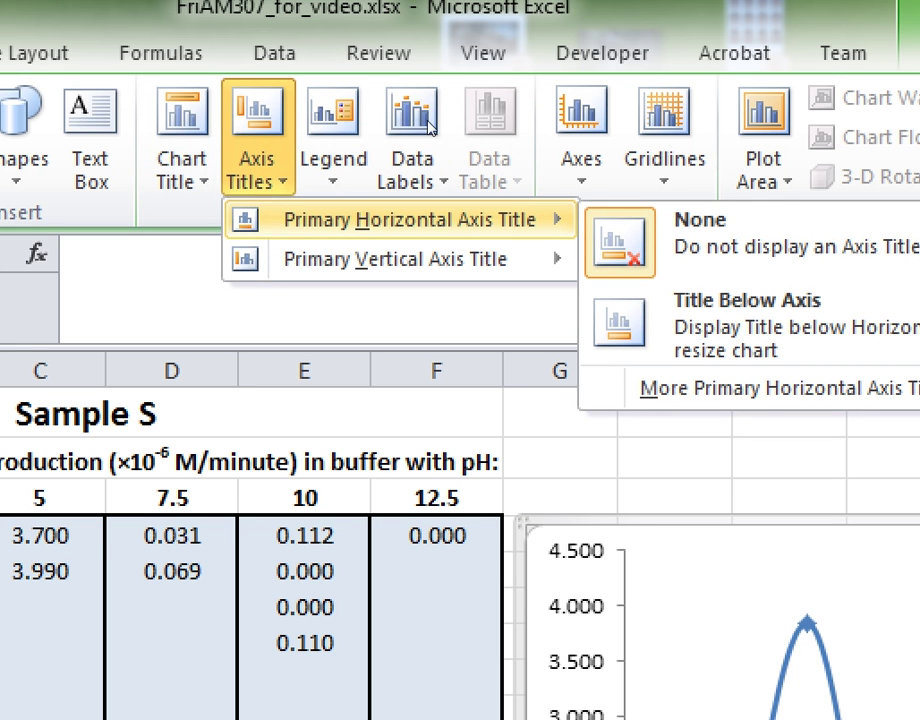
pyautogui.press('Down')
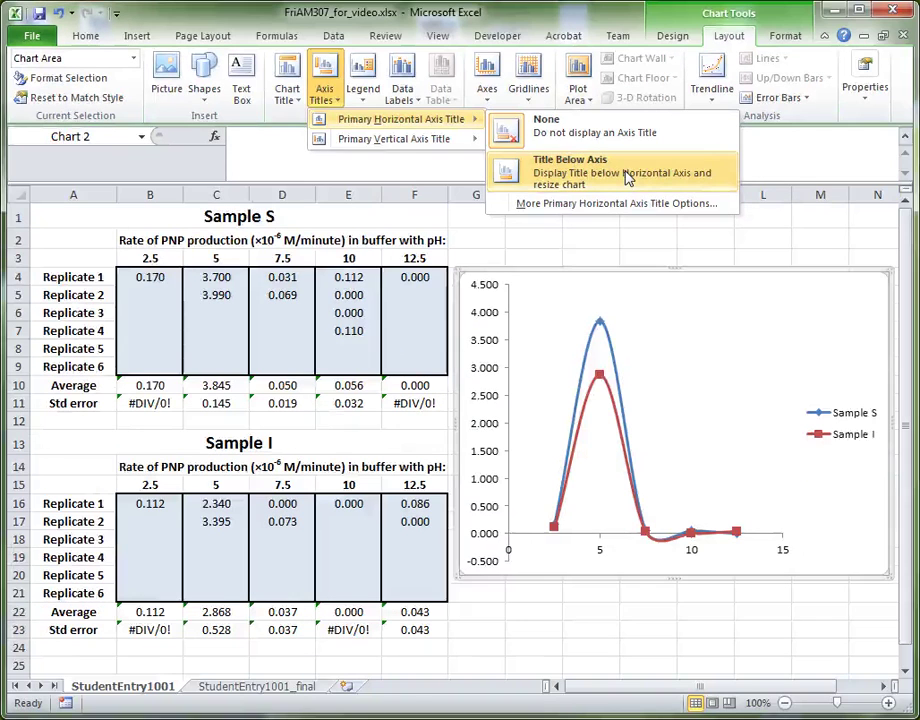
pyautogui.click(628, 177)
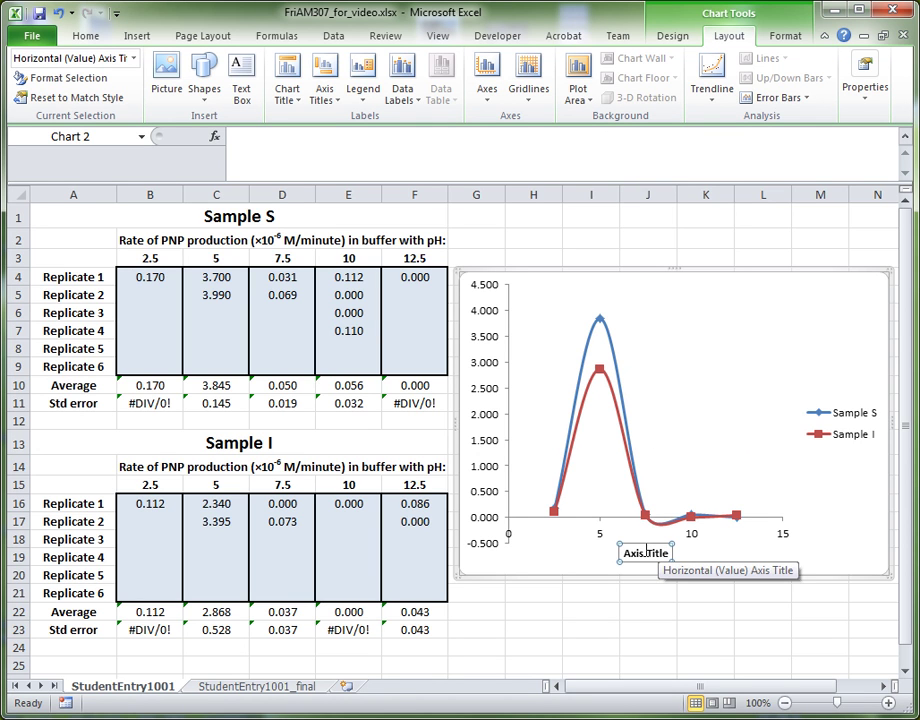
pyautogui.write('pH')
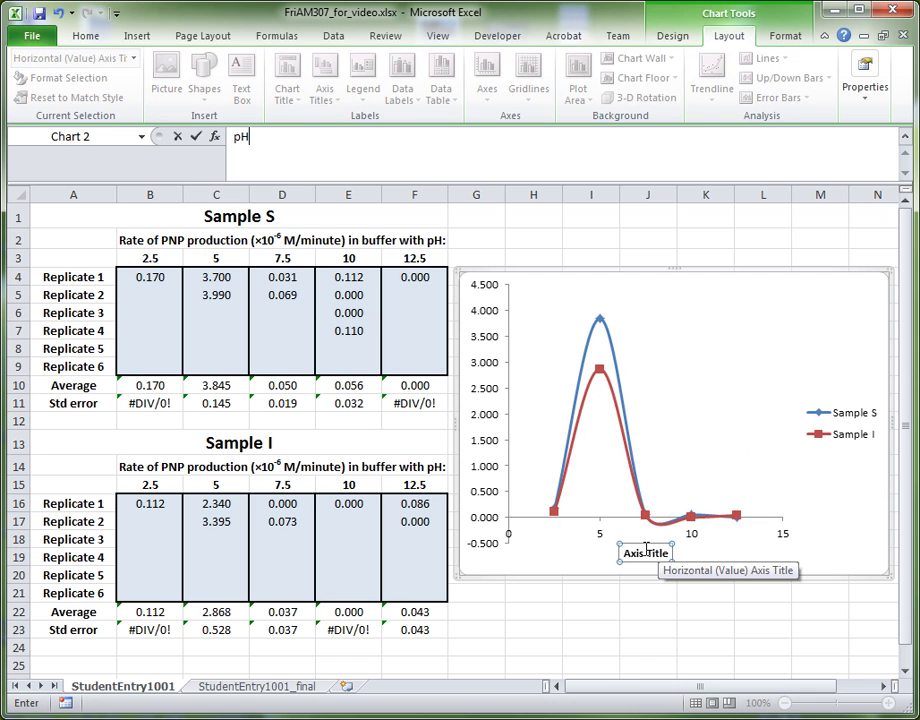
pyautogui.press('Return')
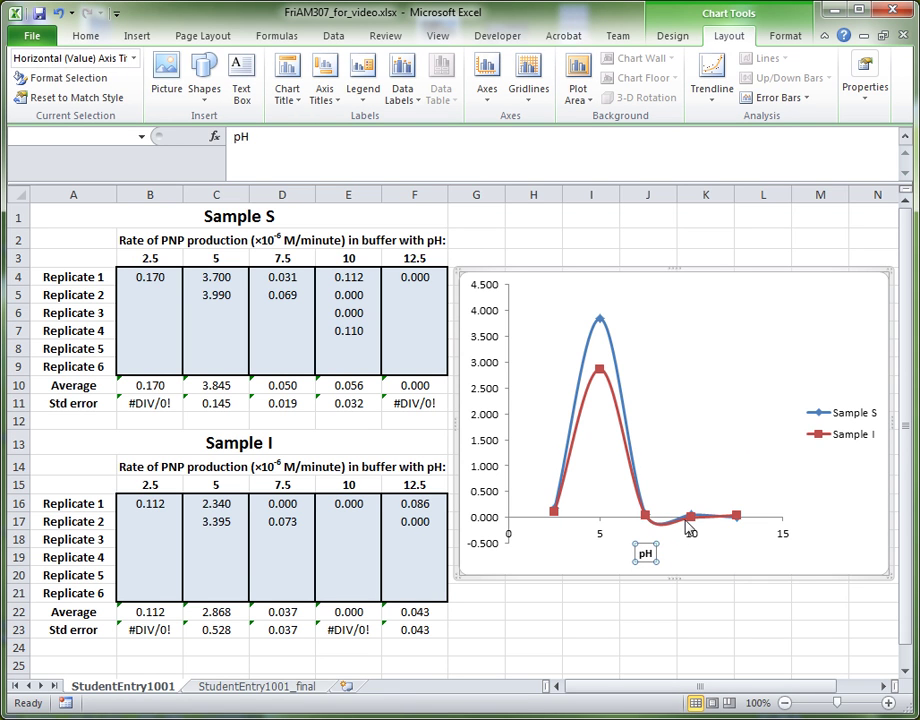
# - Add a rotated vertical axis title reading "Rate of PNP production (x10-6 M/minute)"
pyautogui.click(339, 90)
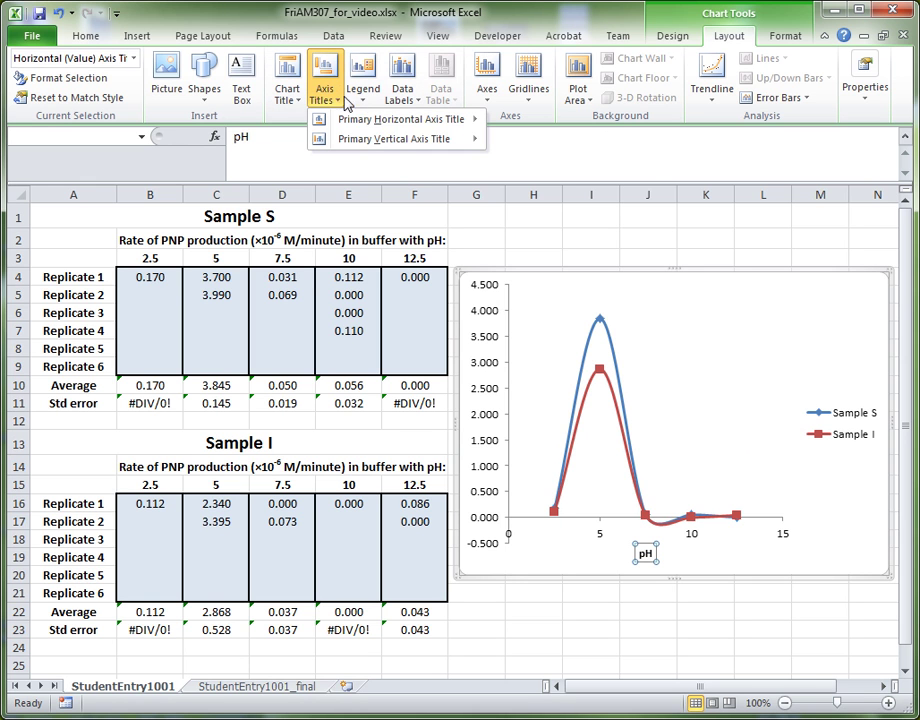
pyautogui.moveTo(400, 138)
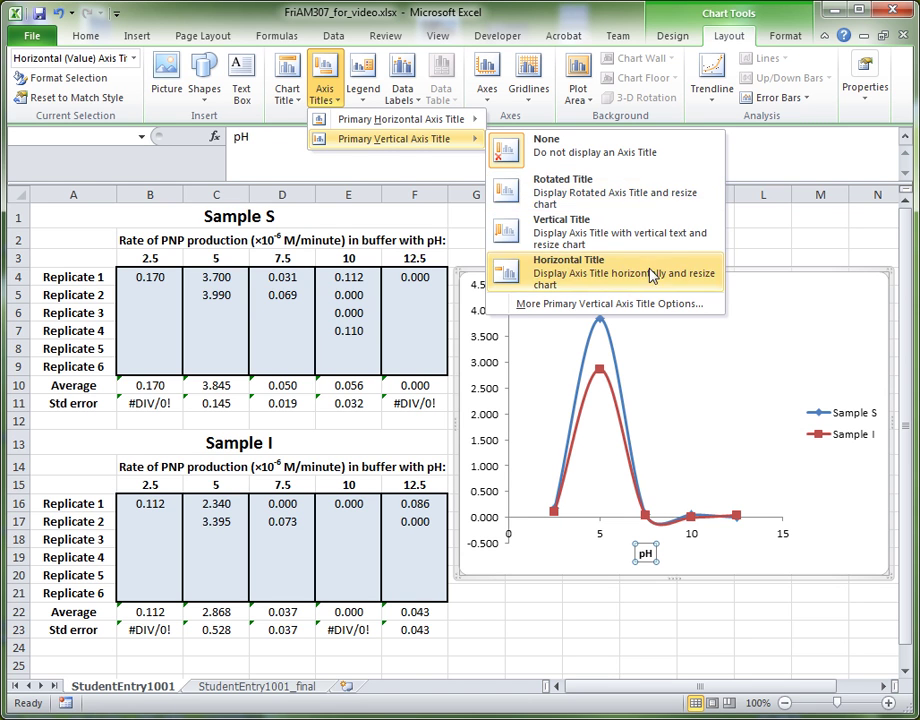
pyautogui.click(700, 190)
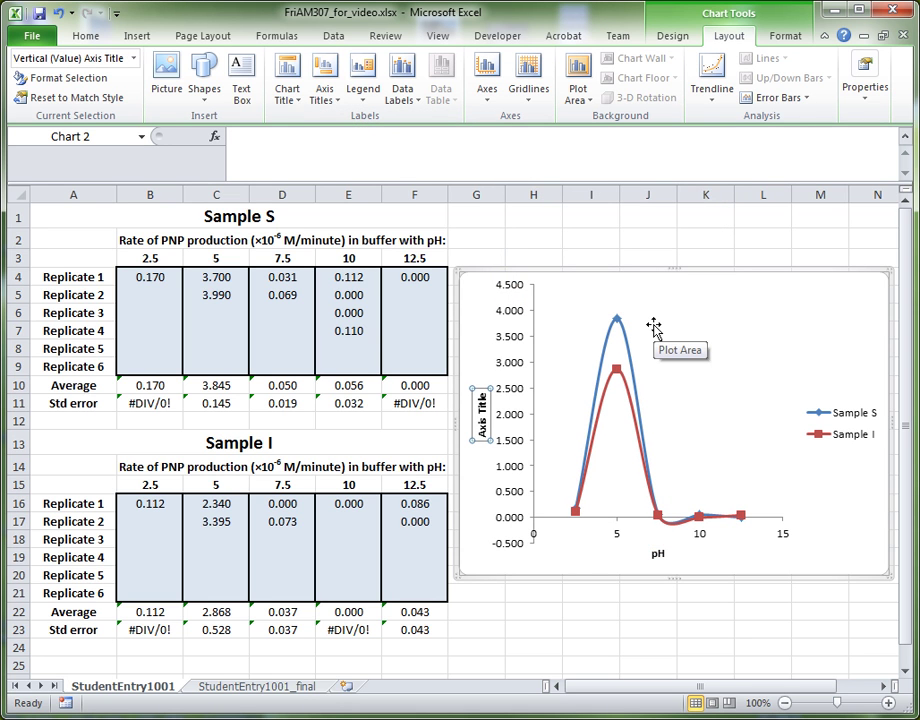
pyautogui.write('R')
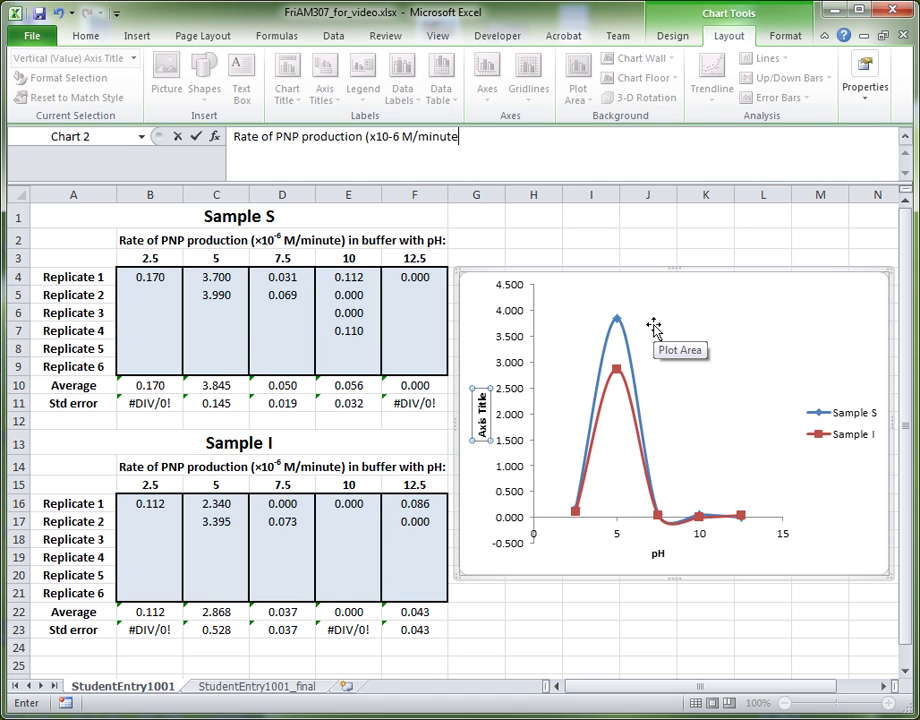
pyautogui.press('Return')
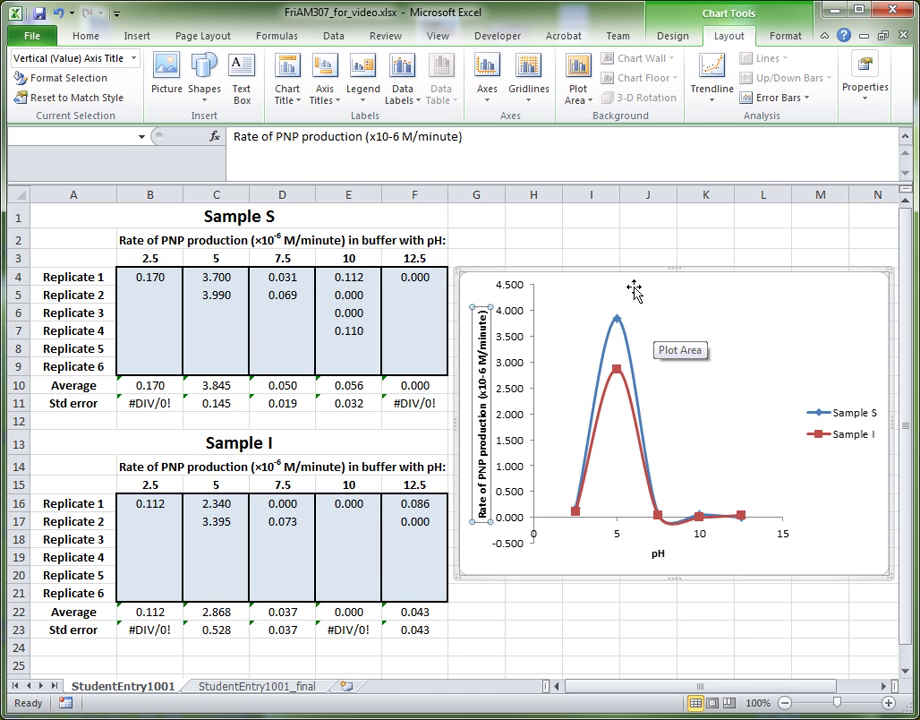
# - Set all of the chart's text to 12 pt and resize the chart to span about rows 2 to 23 beside the data
pyautogui.click(630, 285)
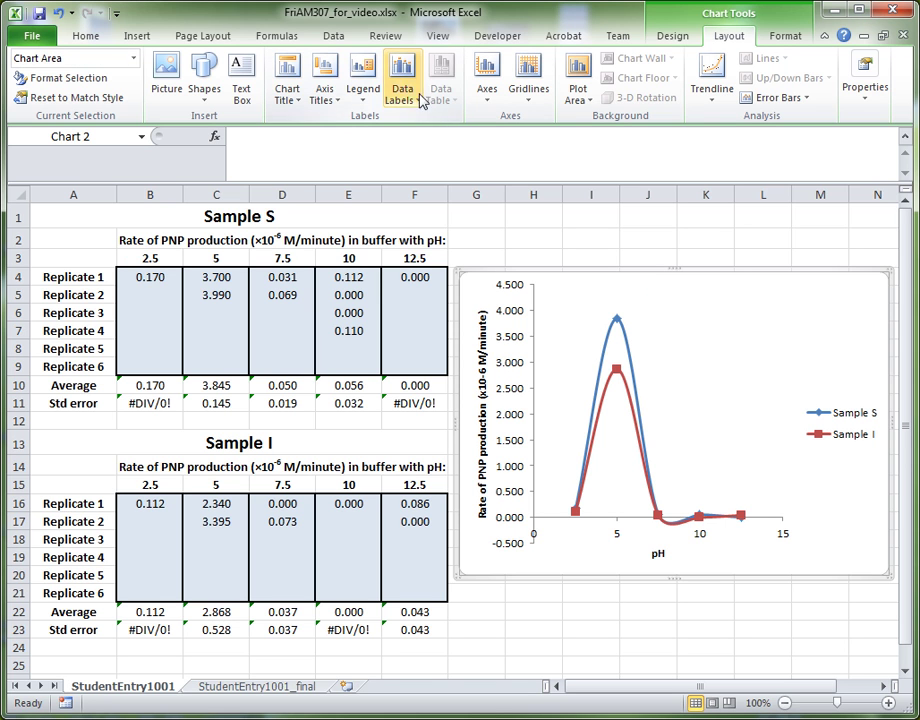
pyautogui.click(88, 38)
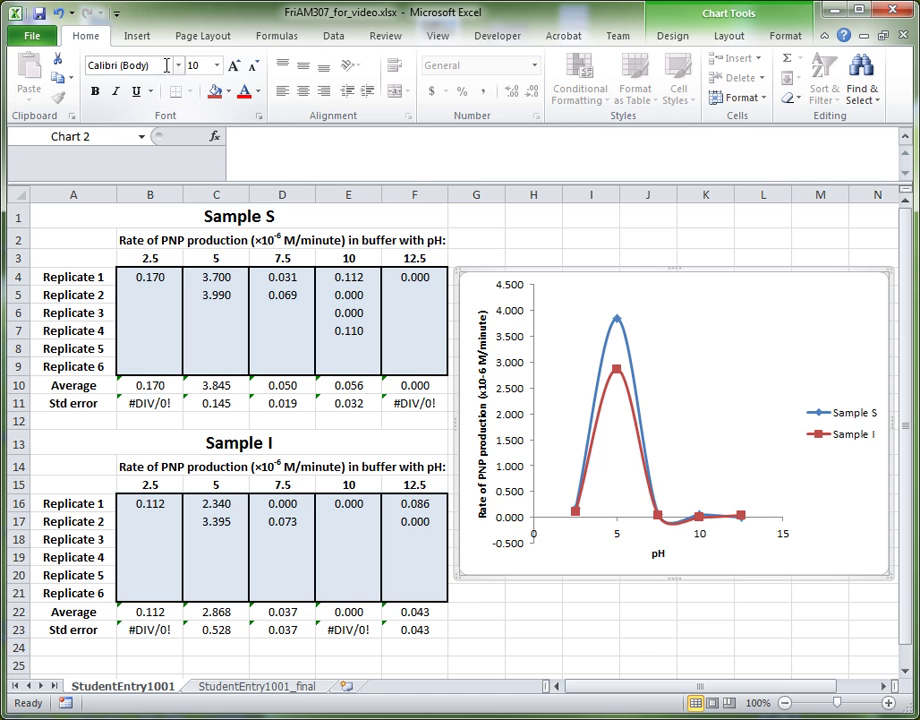
pyautogui.click(198, 65)
pyautogui.write('12')
pyautogui.press('Return')
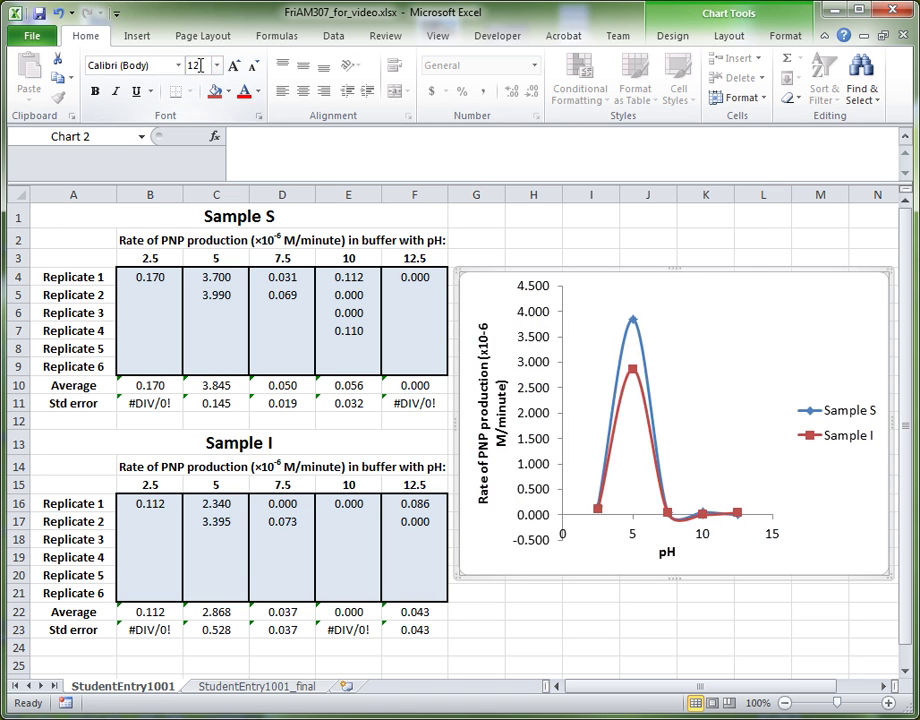
pyautogui.moveTo(686, 268); pyautogui.dragTo(689, 245)
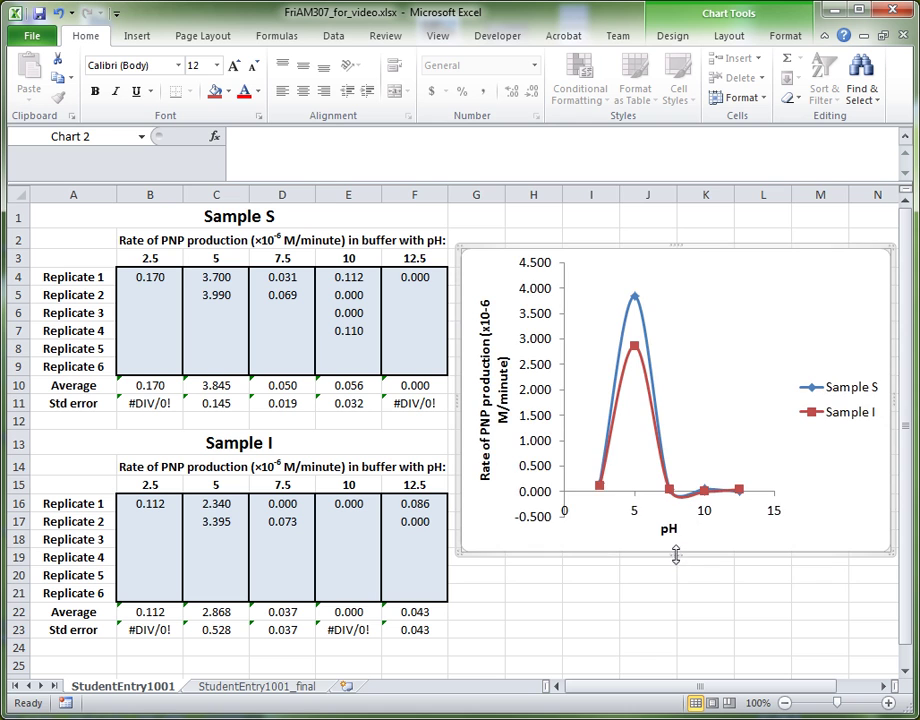
pyautogui.moveTo(675, 560); pyautogui.dragTo(680, 625)
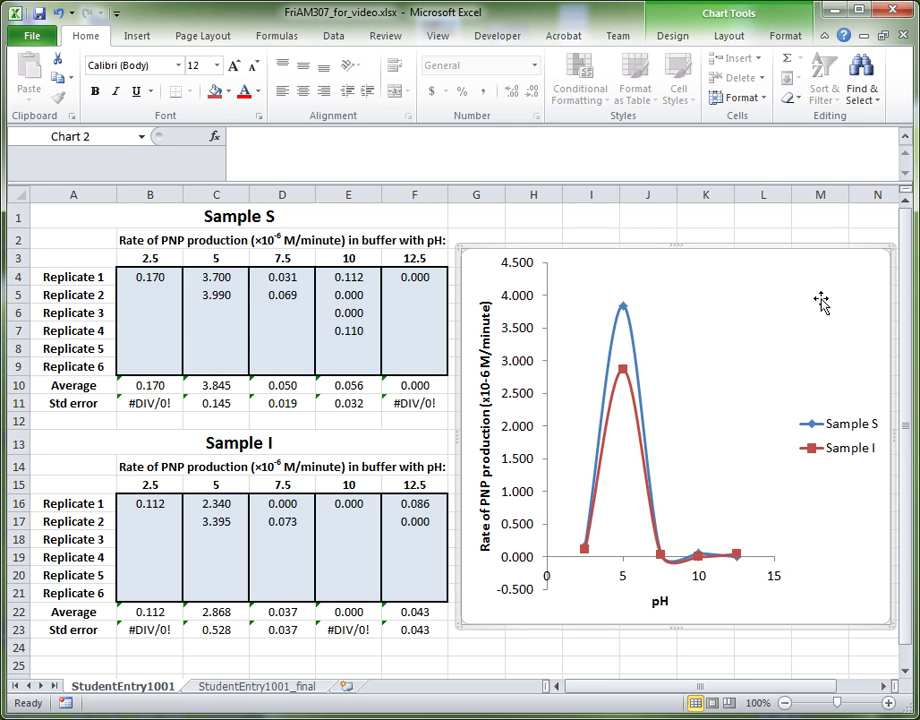
# - Overlay the legend at the right of the chart without resizing the plot, and move it to the plot's upper-right corner
pyautogui.click(731, 36)
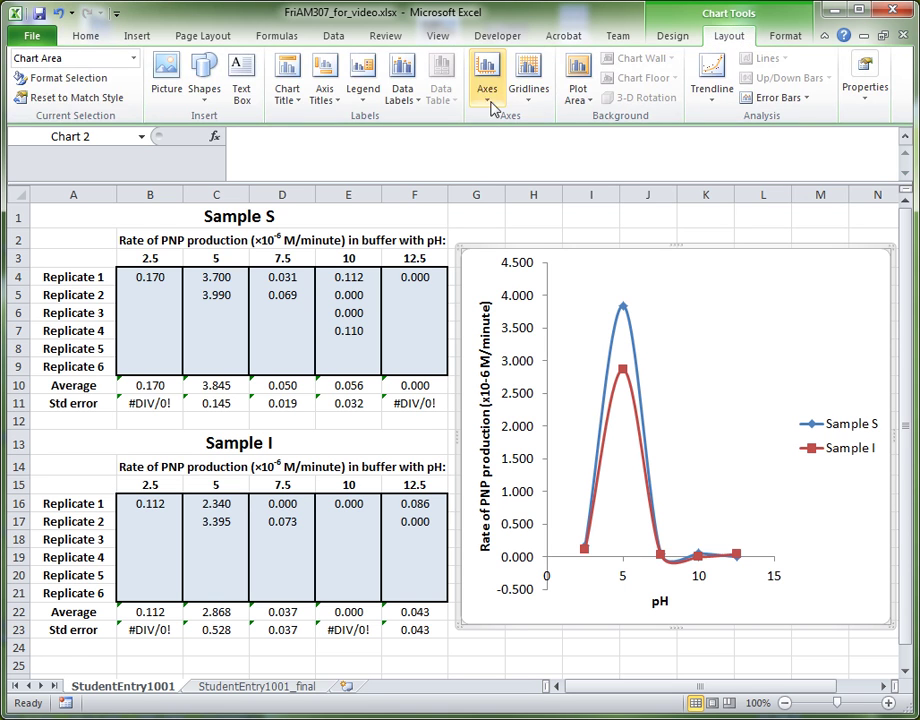
pyautogui.click(372, 100)
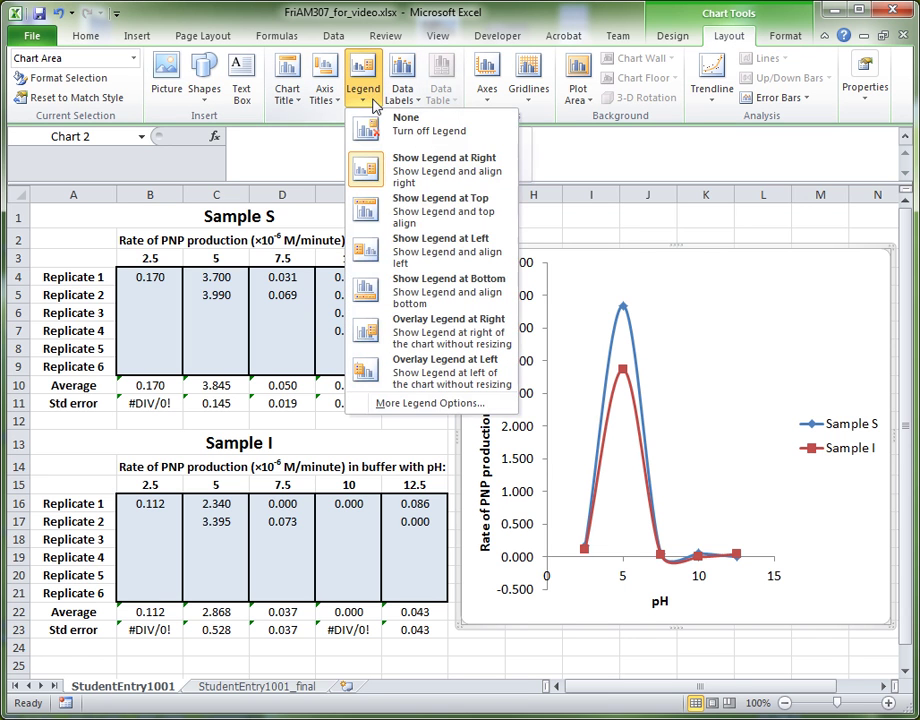
pyautogui.click(512, 341)
pyautogui.click(824, 416)
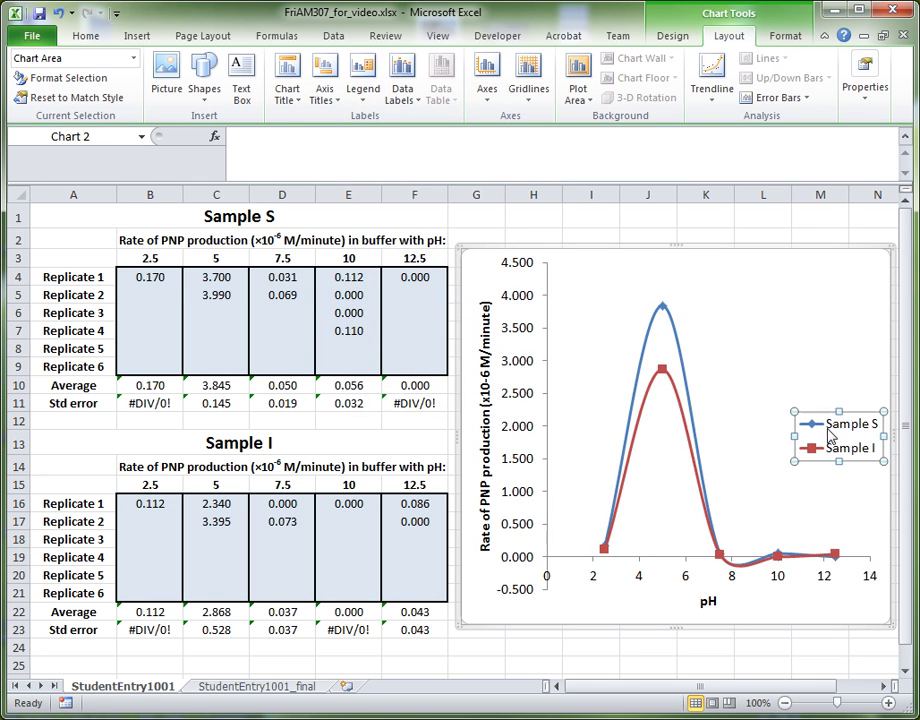
pyautogui.moveTo(819, 404); pyautogui.dragTo(810, 288)
pyautogui.click(763, 280)
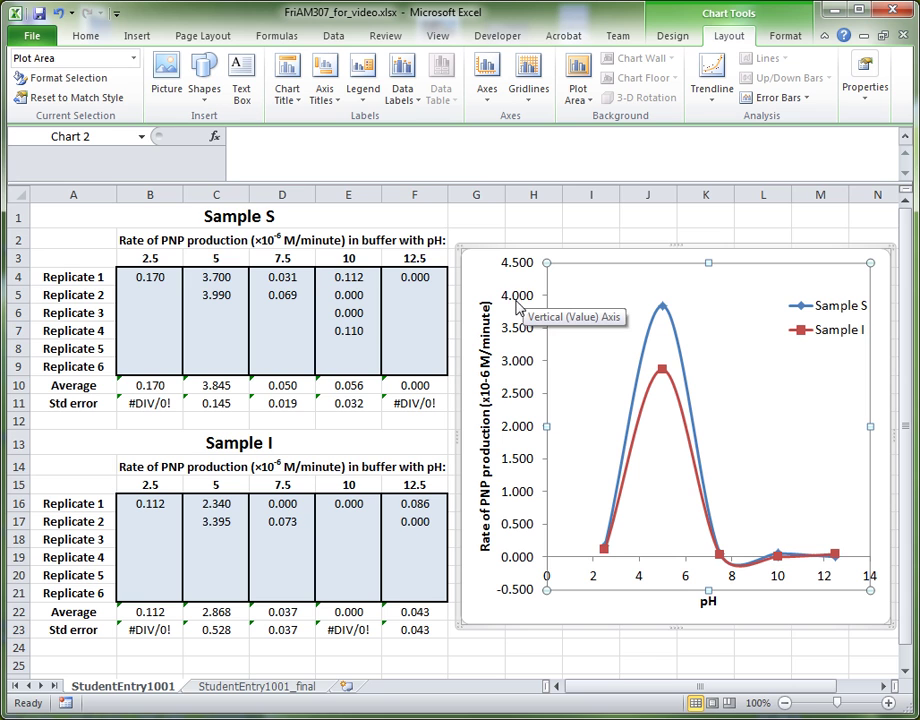
# - Fix the vertical axis minimum at 0 in the axis formatting options
pyautogui.click(522, 370)
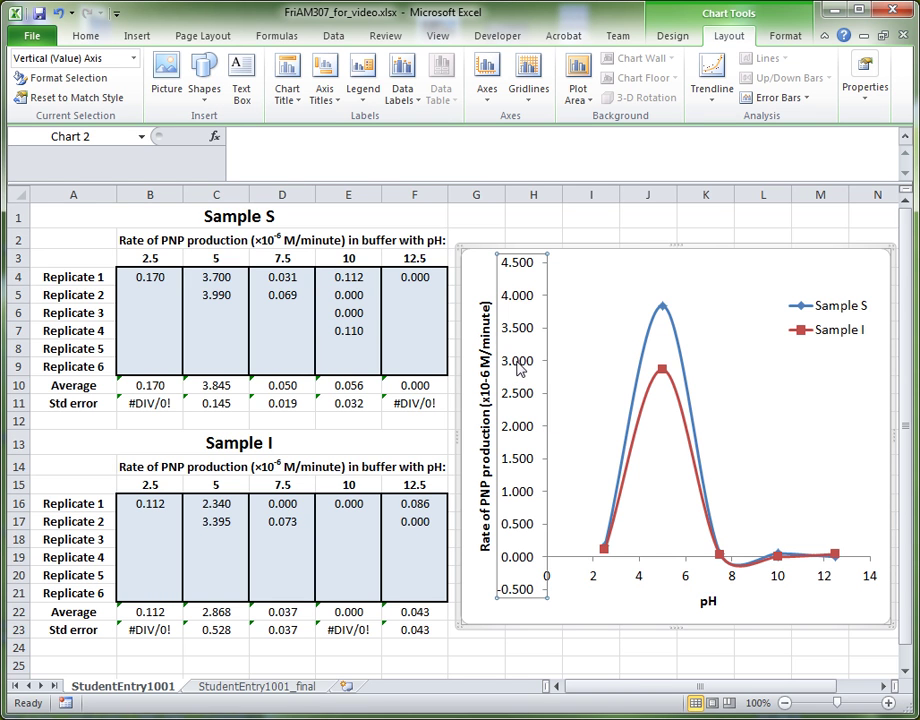
pyautogui.doubleClick(519, 368)
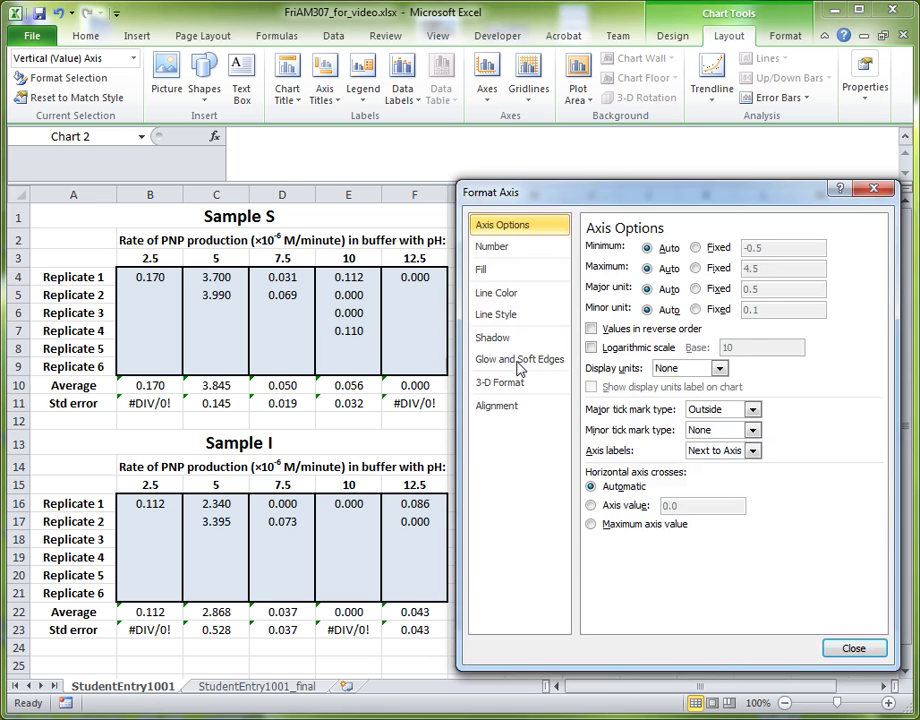
pyautogui.moveTo(620, 194); pyautogui.dragTo(609, 187)
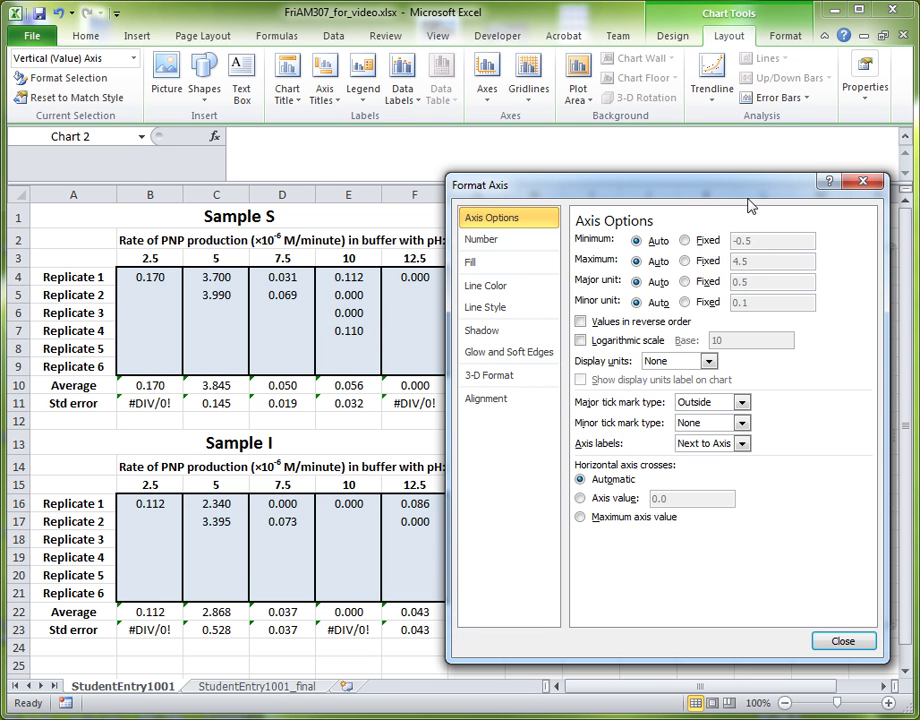
pyautogui.moveTo(764, 191); pyautogui.dragTo(353, 141)
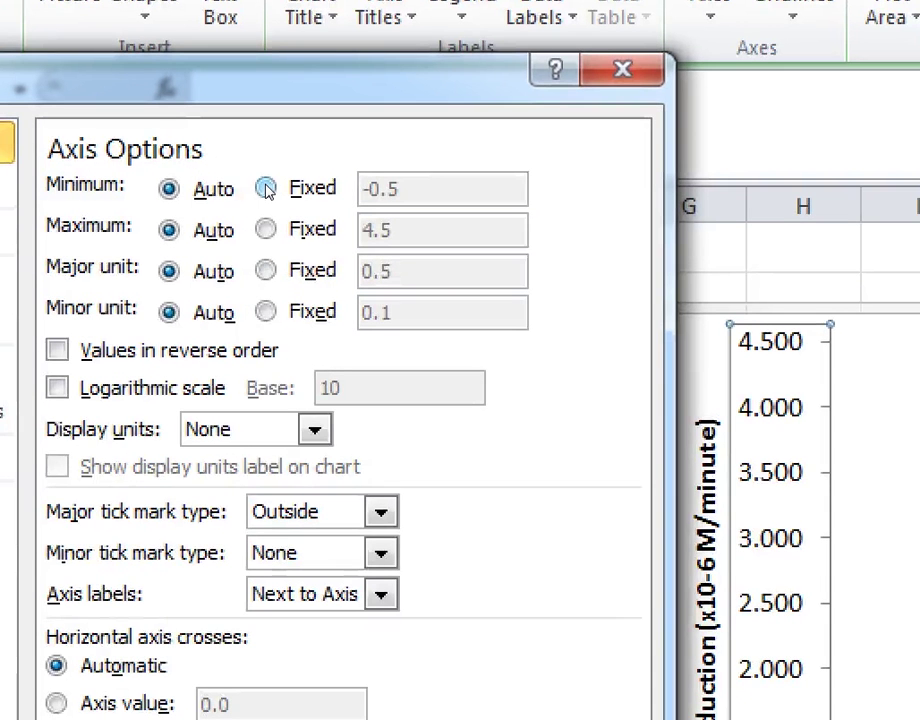
pyautogui.click(265, 186)
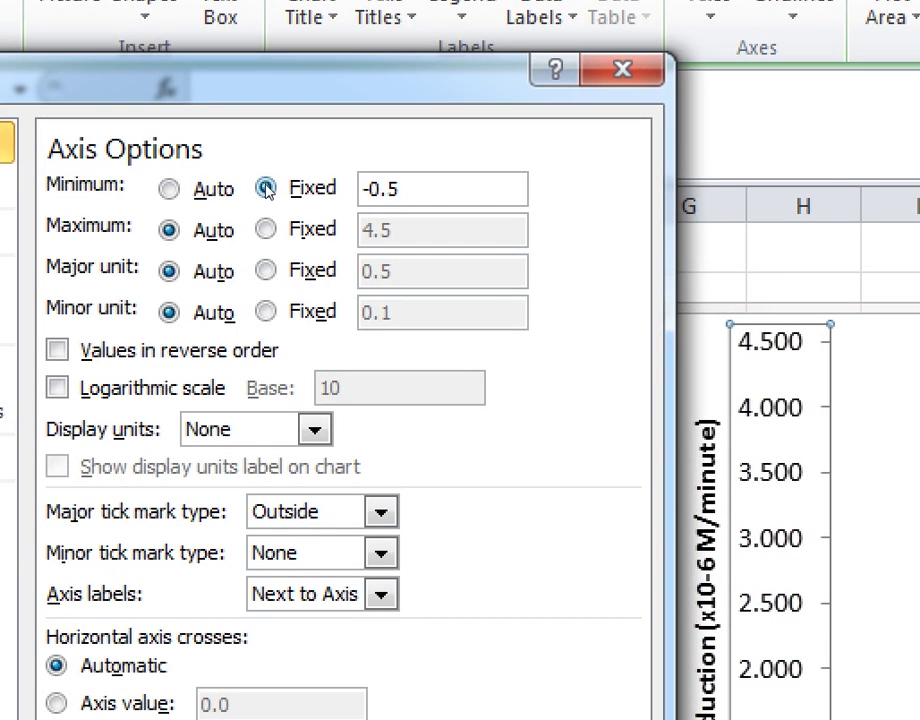
pyautogui.doubleClick(354, 187)
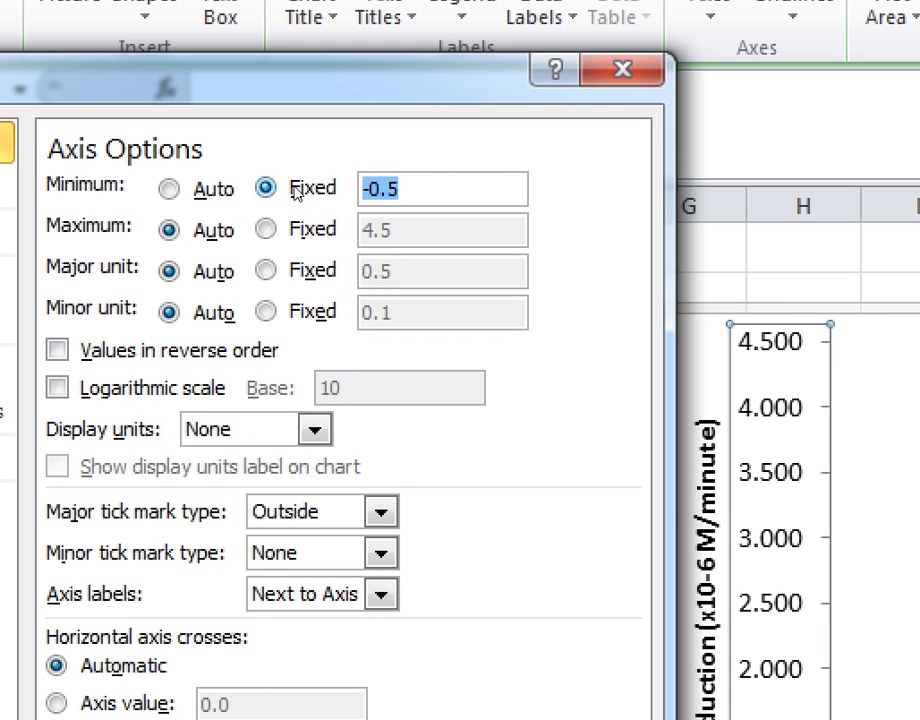
pyautogui.write('0')
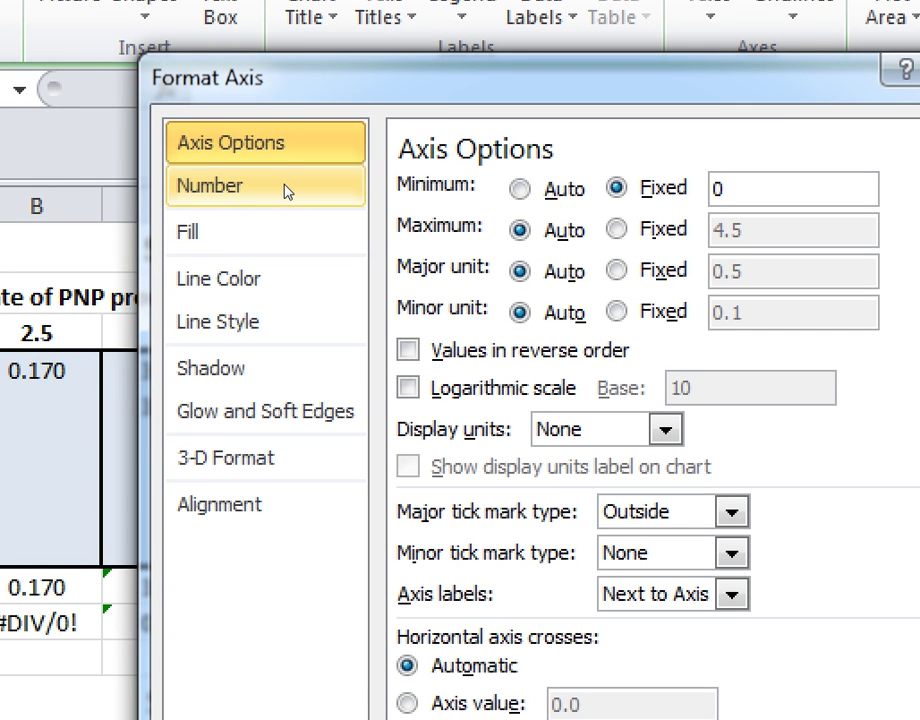
# - Format the vertical axis numbers with 1 decimal place, close the axis formatting and deselect the chart
pyautogui.click(287, 191)
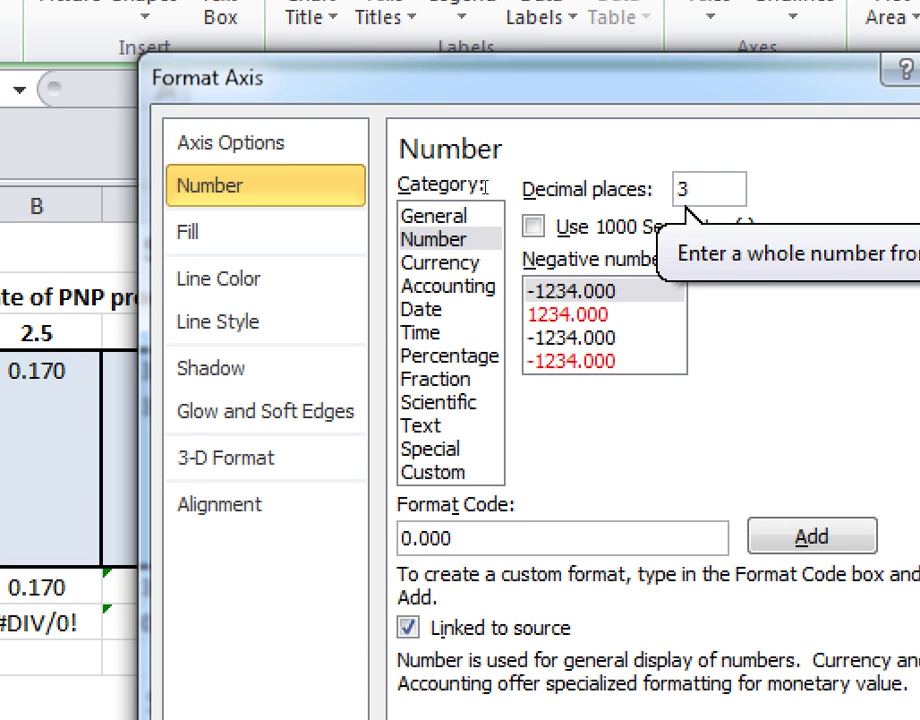
pyautogui.hotkey('shift', 'Home')
pyautogui.write('1')
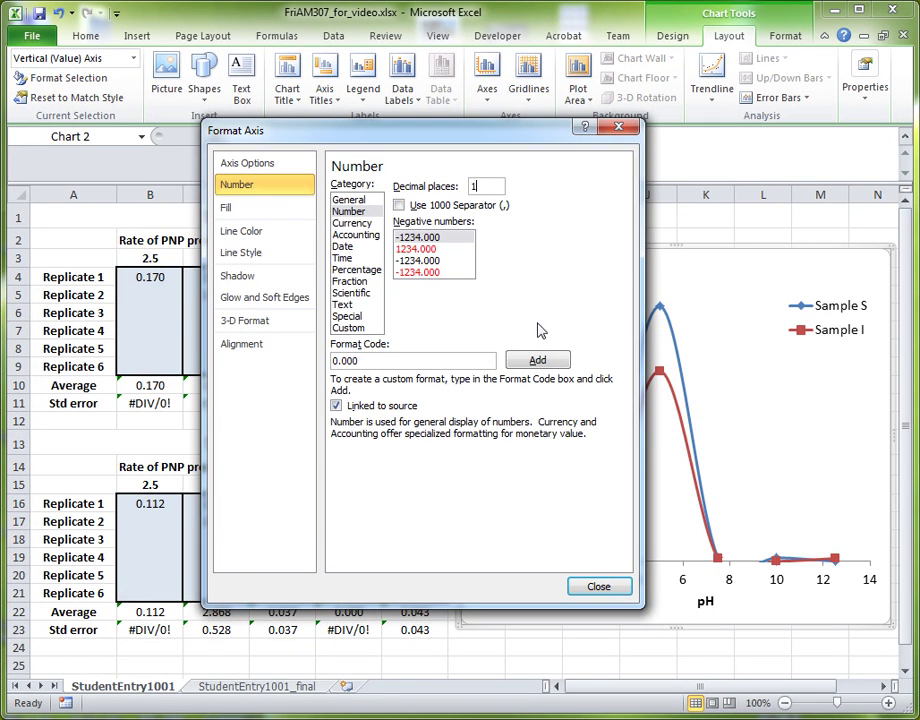
pyautogui.click(588, 588)
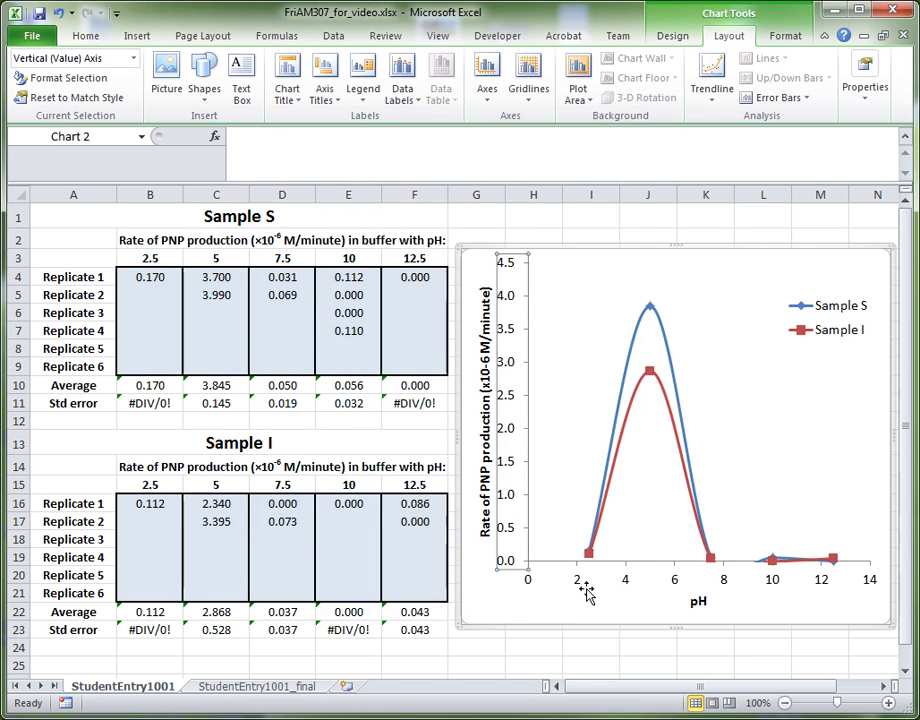
pyautogui.click(594, 640)
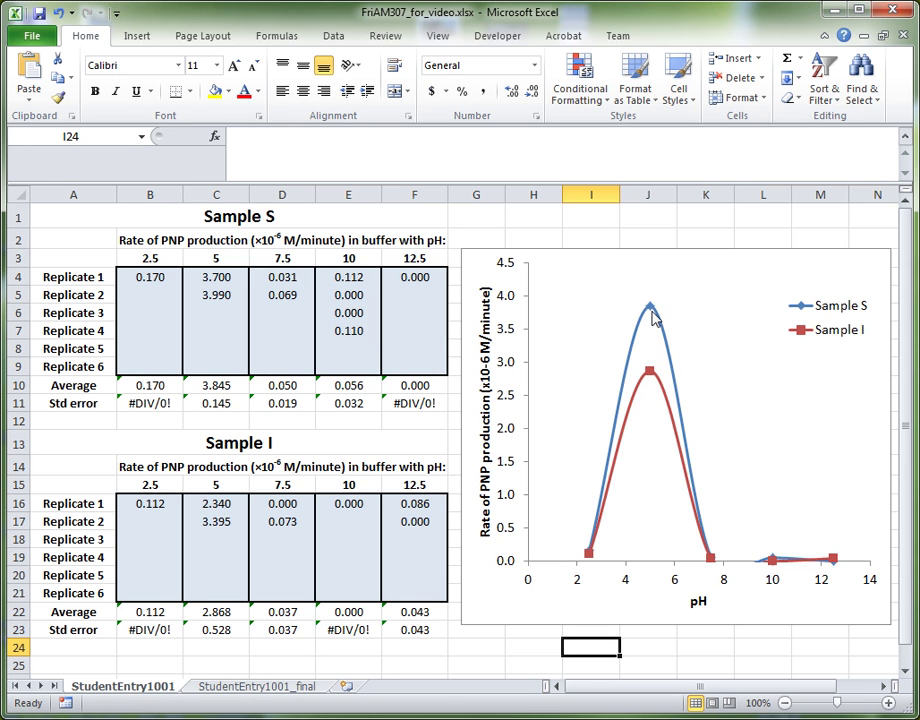
# - Examine the pH 5 points on the chart, the pH 10 replicates of Sample S and the standard error formulas in row 11
pyautogui.moveTo(652, 318)
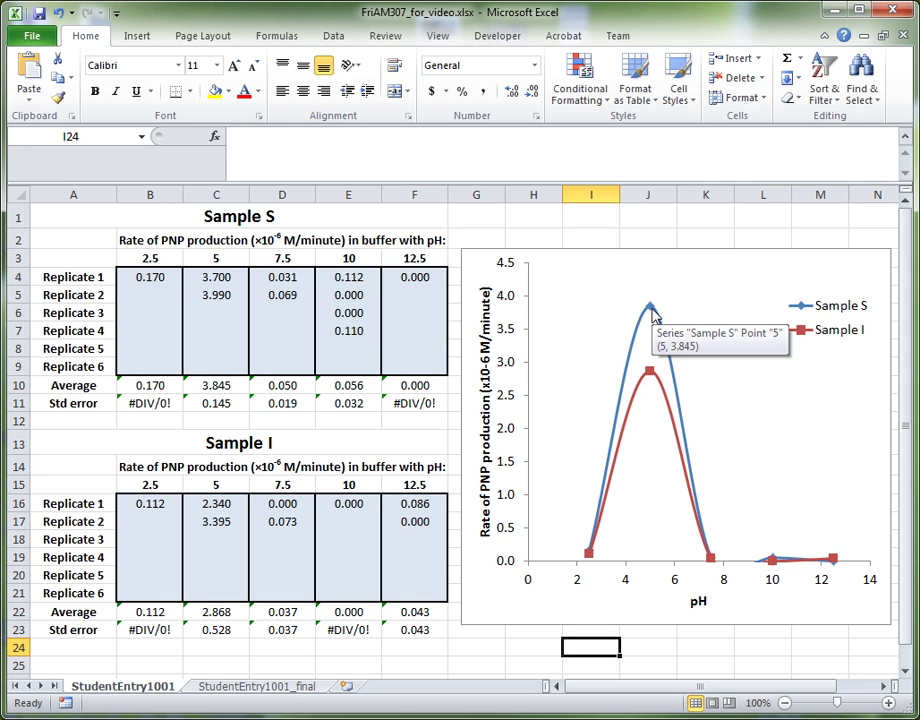
pyautogui.click(356, 282)
pyautogui.moveTo(356, 282); pyautogui.dragTo(358, 330)
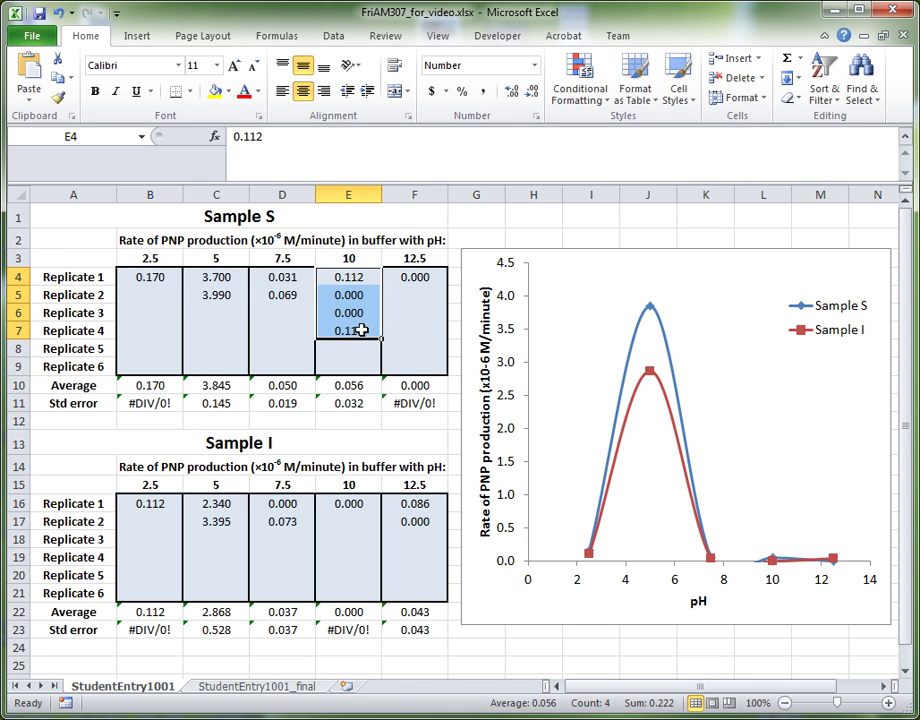
pyautogui.click(326, 402)
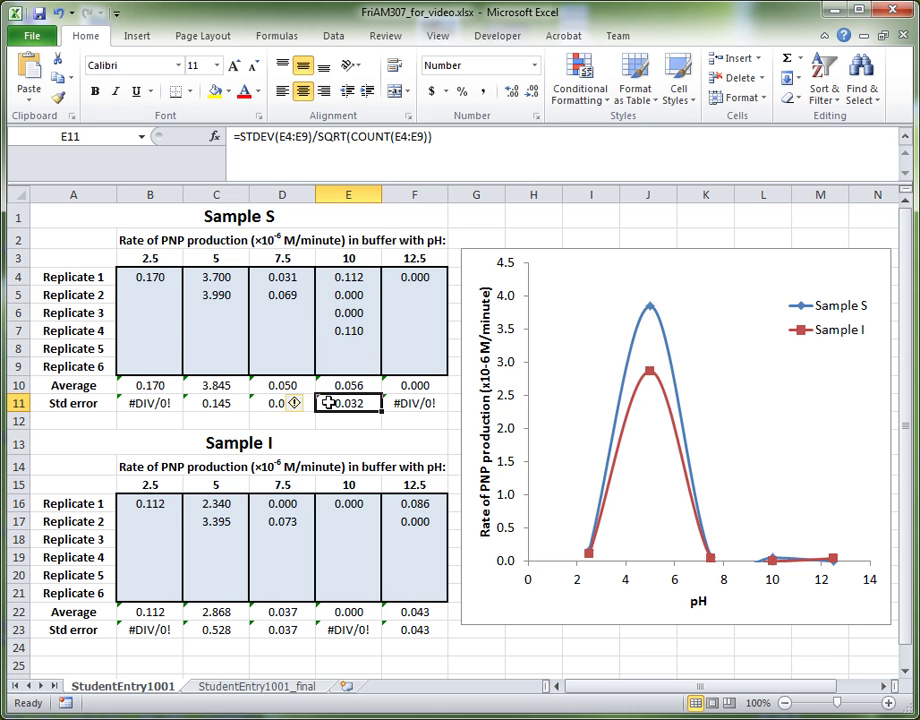
pyautogui.click(262, 402)
pyautogui.click(200, 402)
pyautogui.click(130, 402)
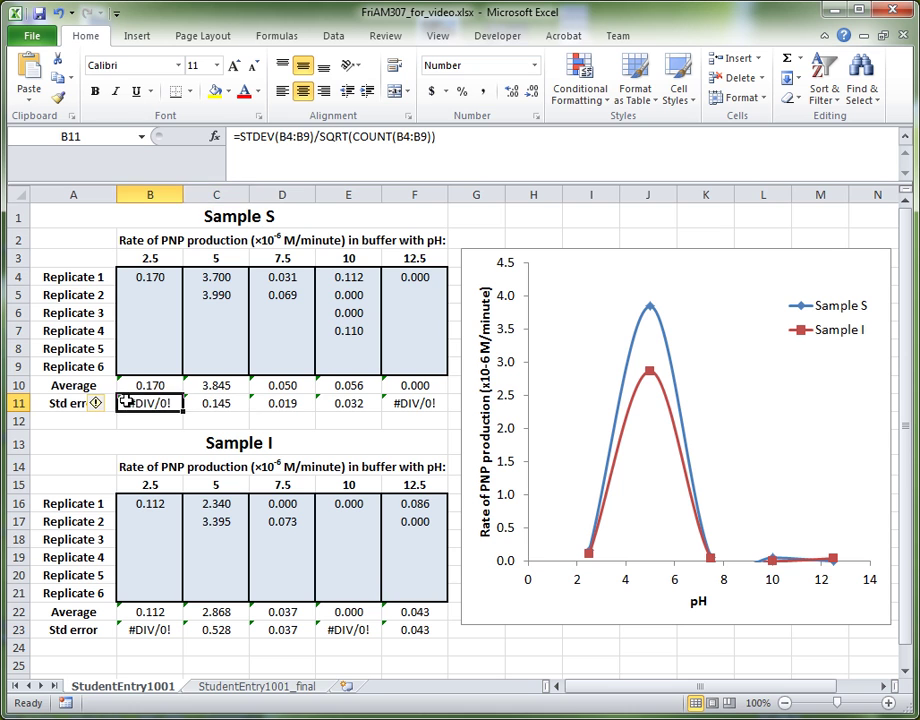
pyautogui.click(341, 402)
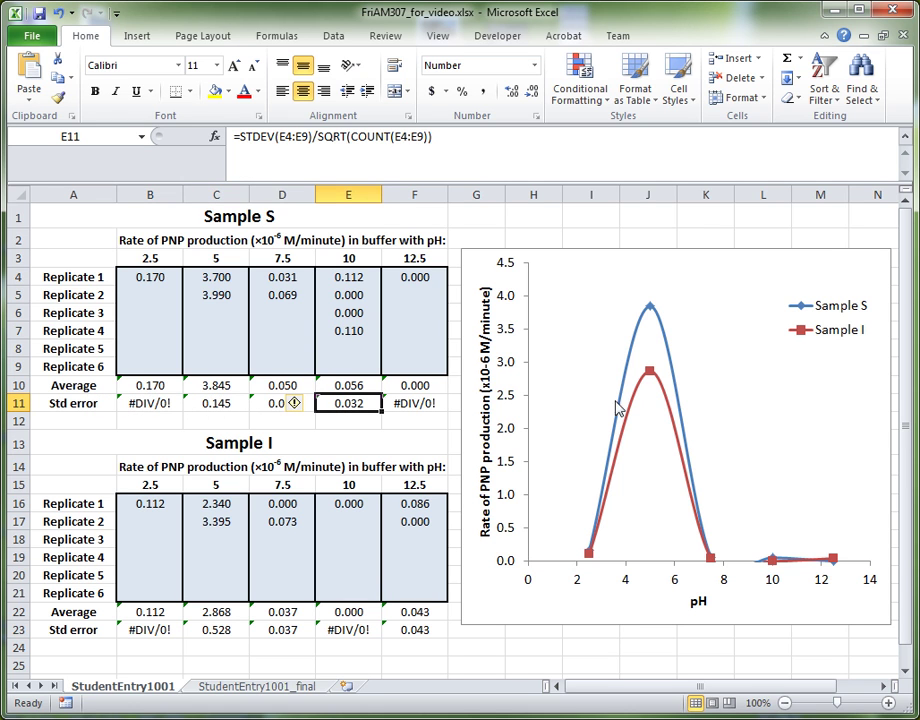
pyautogui.moveTo(647, 380)
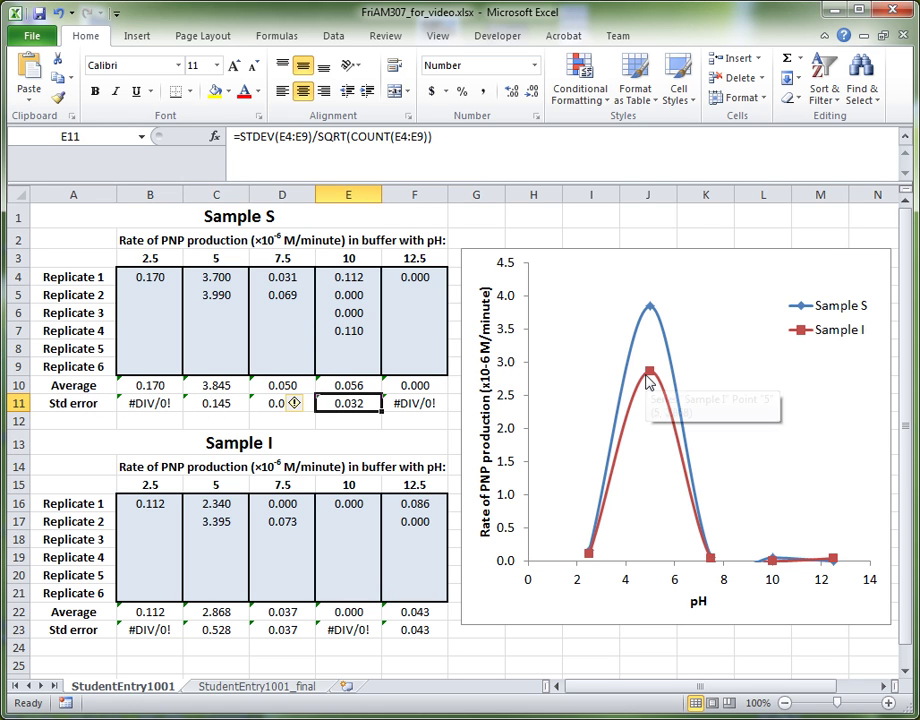
pyautogui.click(699, 241)
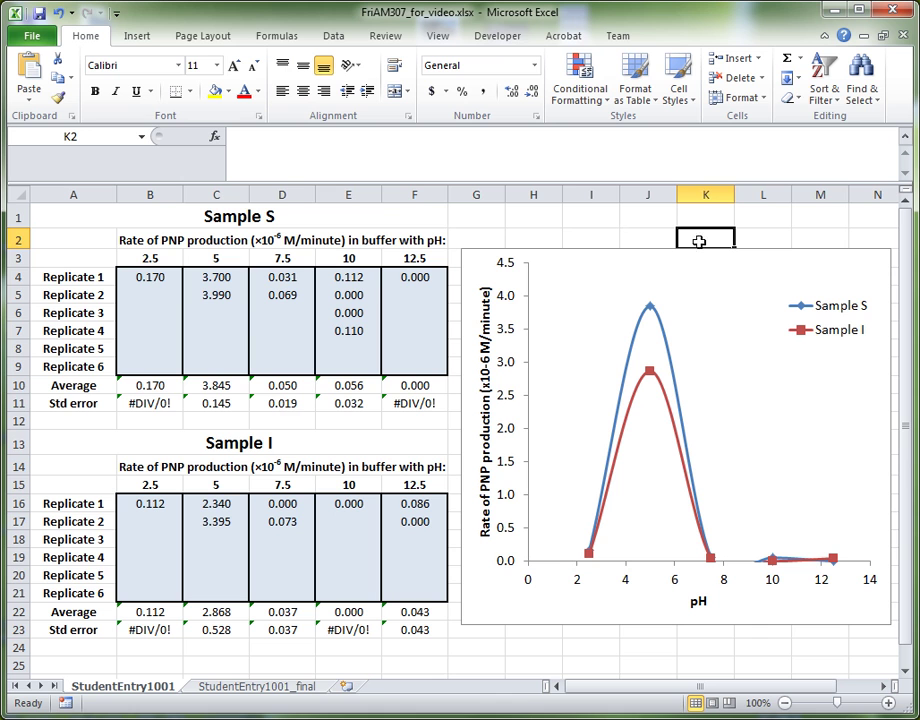
# - Add error bars to the Sample S series and choose a custom error amount for the vertical bars
pyautogui.click(652, 311)
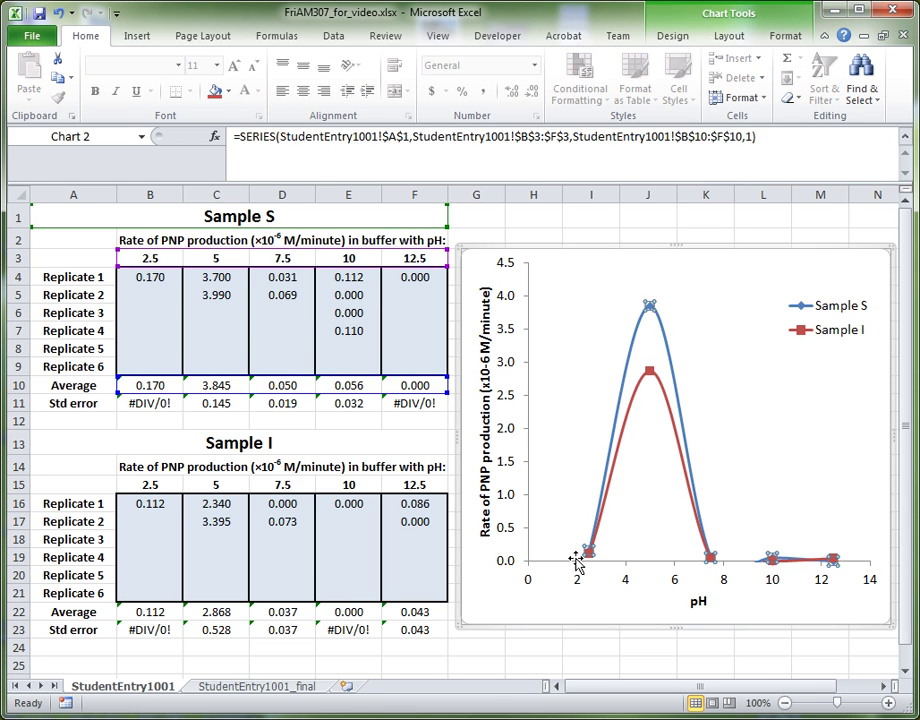
pyautogui.click(739, 40)
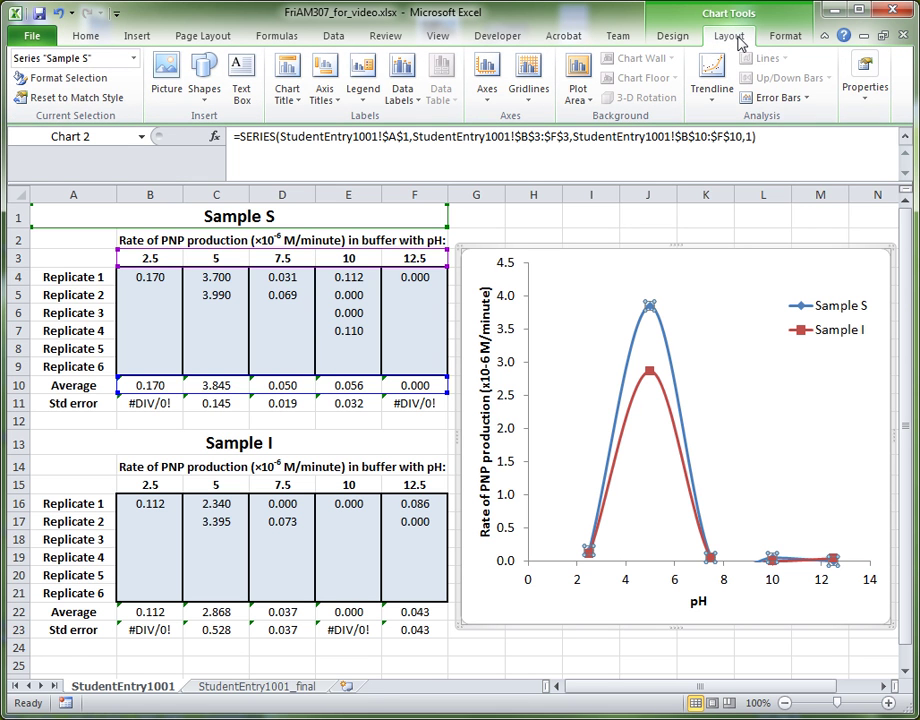
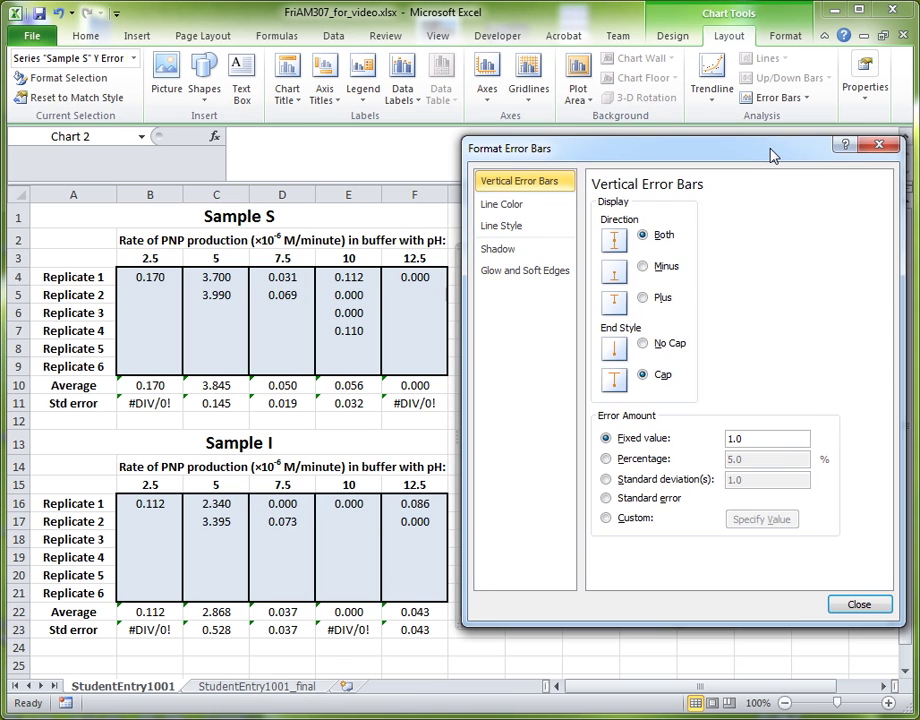
pyautogui.click(629, 524)
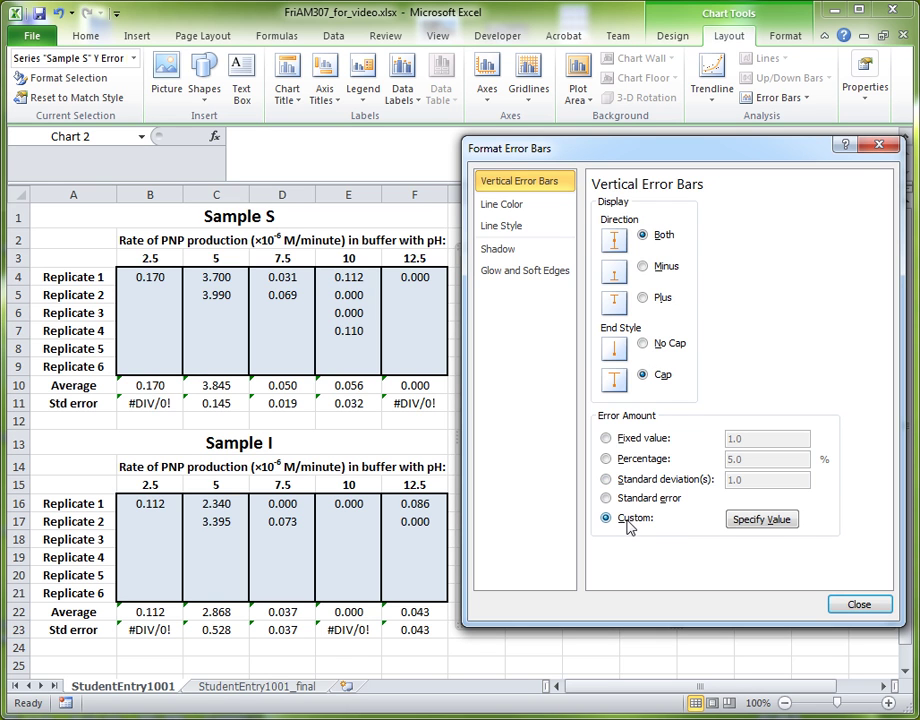
pyautogui.click(733, 522)
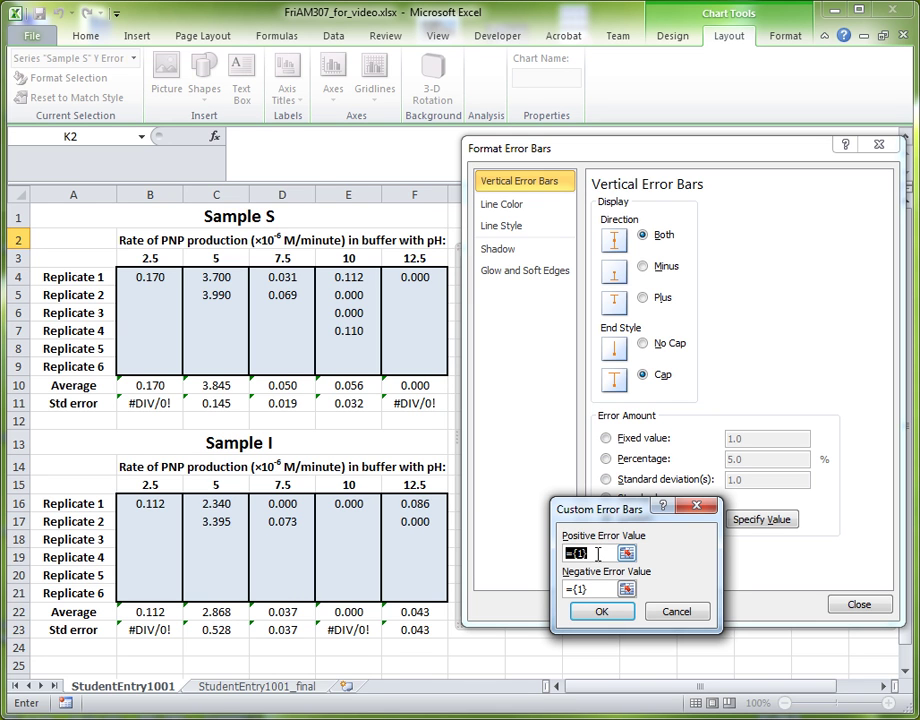
# - Set both the positive and negative error values of Sample S to the standard errors in B11:F11 and close the formatting
pyautogui.press('Delete')
pyautogui.moveTo(583, 589); pyautogui.dragTo(552, 591)
pyautogui.press('Delete')
pyautogui.moveTo(160, 403); pyautogui.dragTo(423, 404)
pyautogui.click(588, 589)
pyautogui.moveTo(140, 403); pyautogui.dragTo(420, 405)
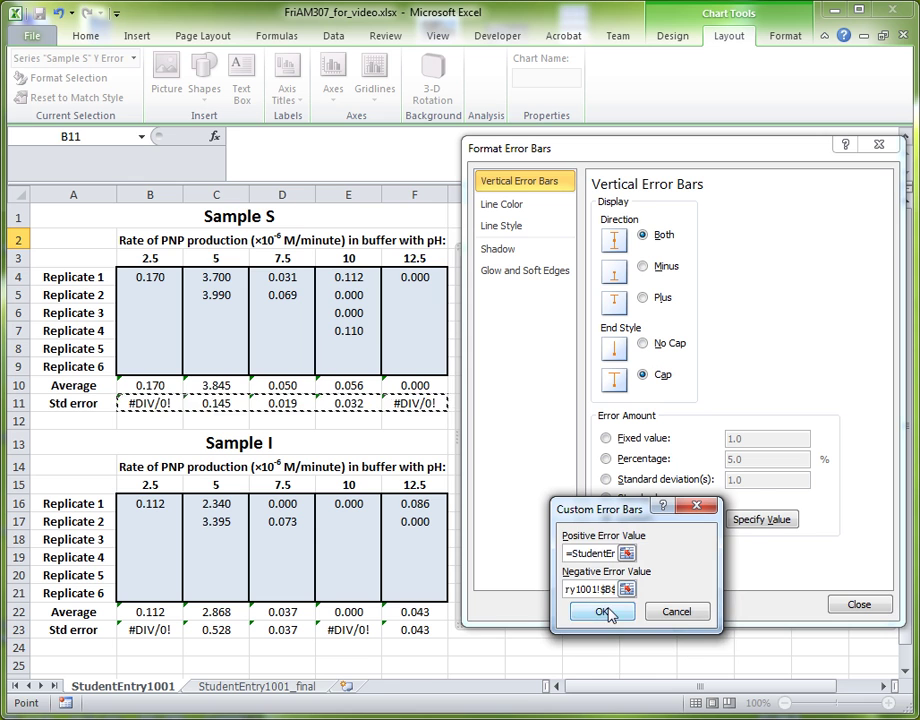
pyautogui.click(603, 612)
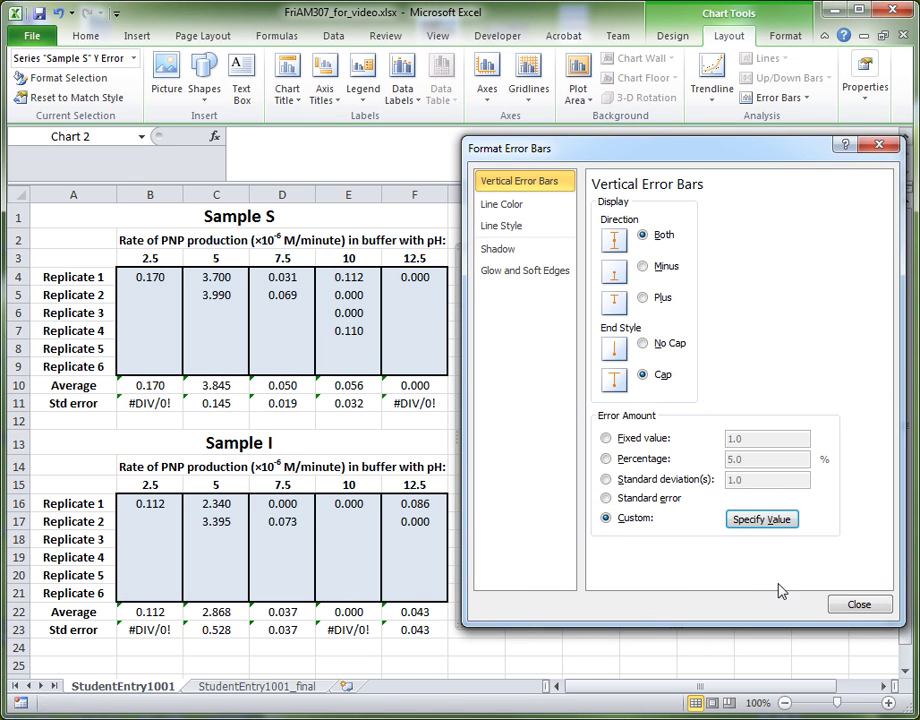
pyautogui.click(842, 604)
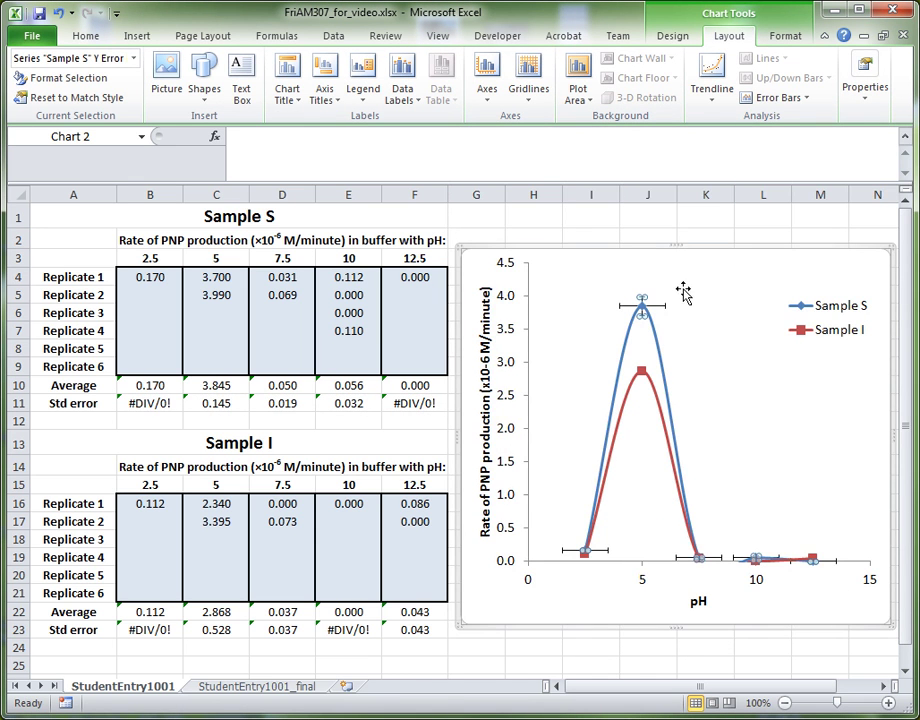
# - Delete the horizontal error bars of the Sample S series
pyautogui.click(695, 231)
pyautogui.click(698, 216)
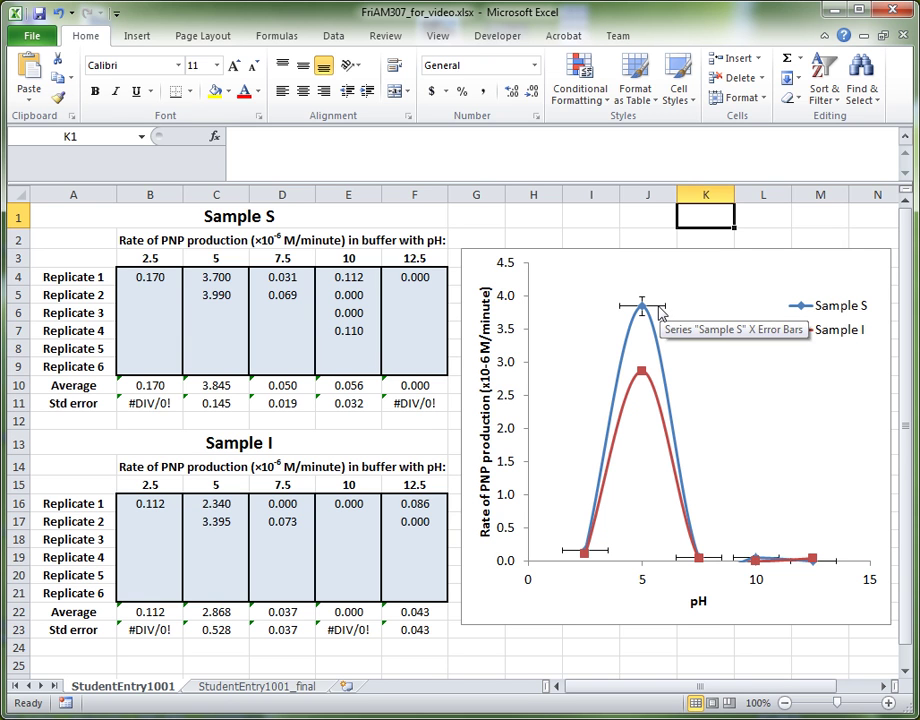
pyautogui.click(659, 310)
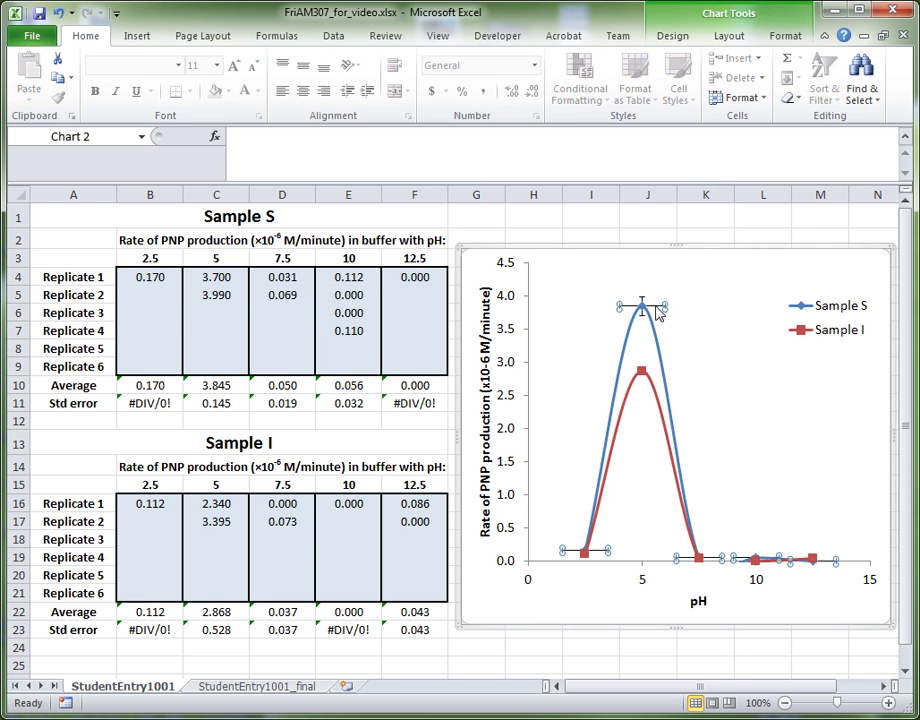
pyautogui.moveTo(650, 311)
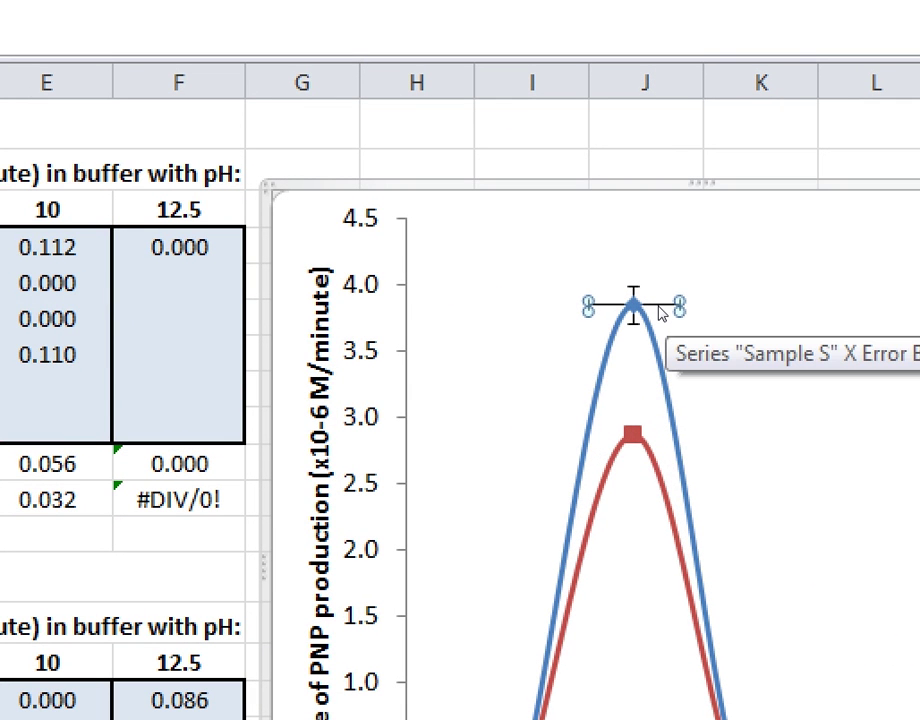
pyautogui.press('Delete')
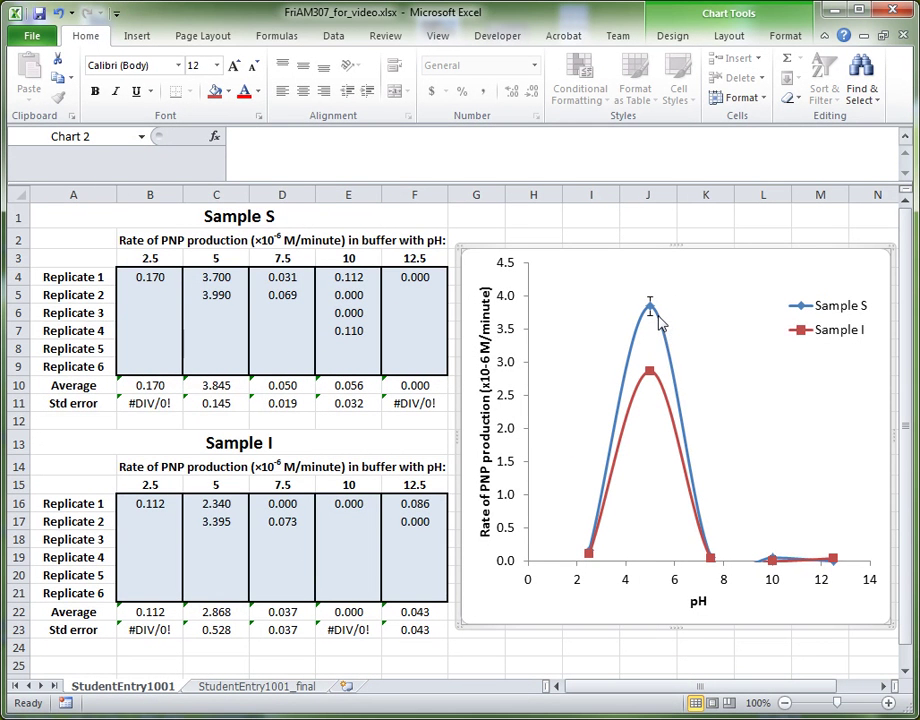
# - Add error bars to the Sample I series and choose a custom error amount for the vertical bars
pyautogui.click(652, 375)
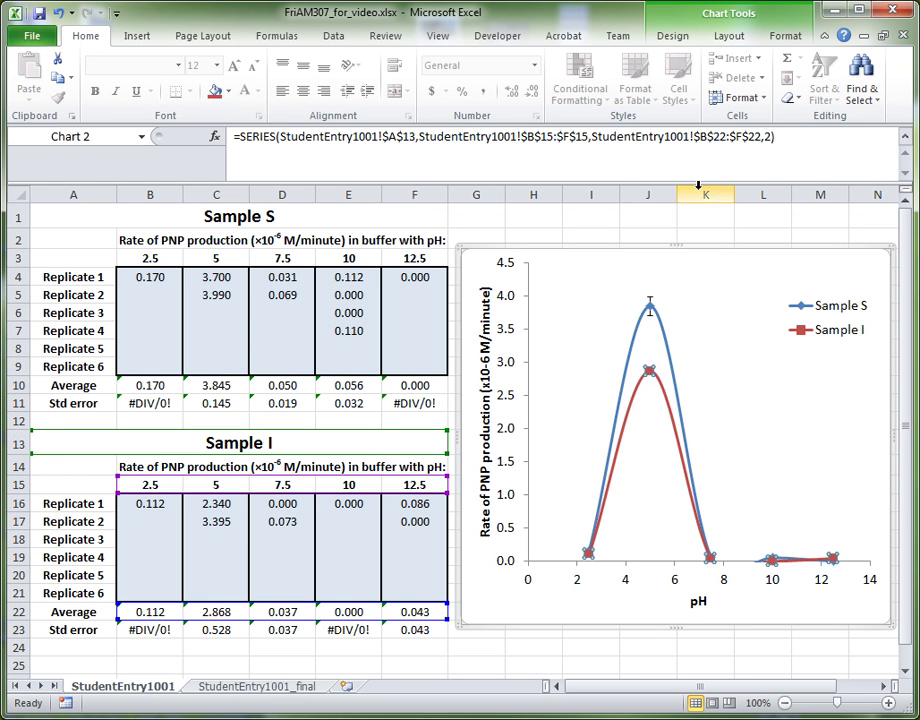
pyautogui.click(728, 40)
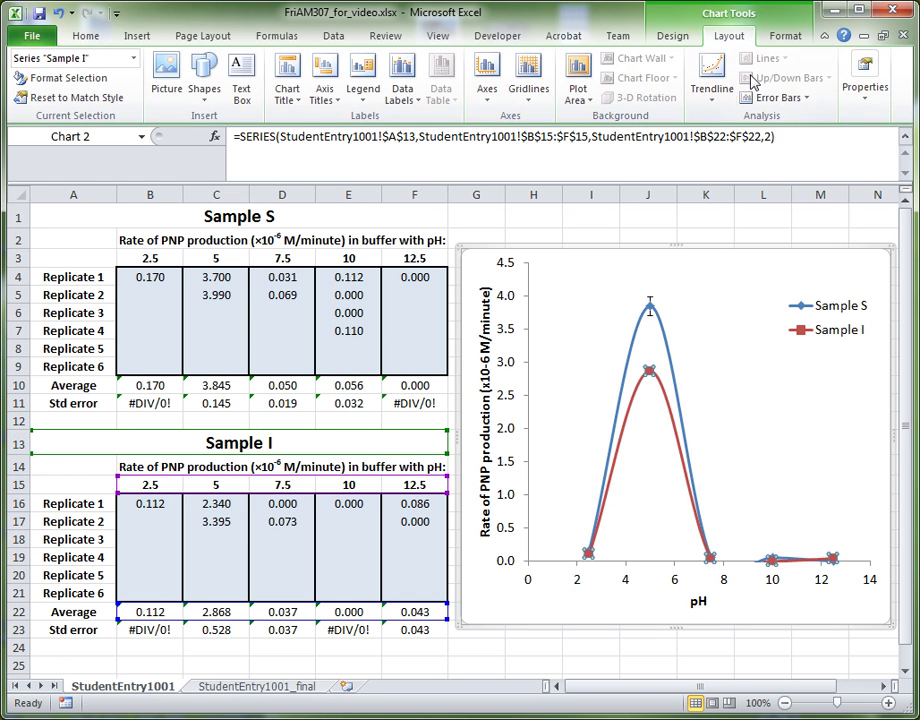
pyautogui.click(774, 97)
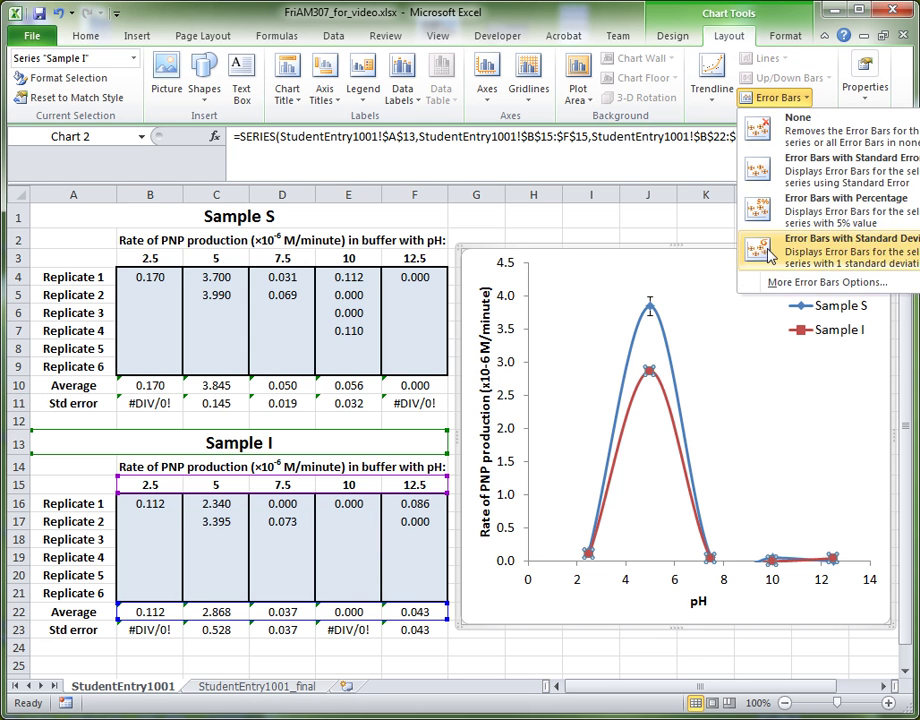
pyautogui.click(765, 285)
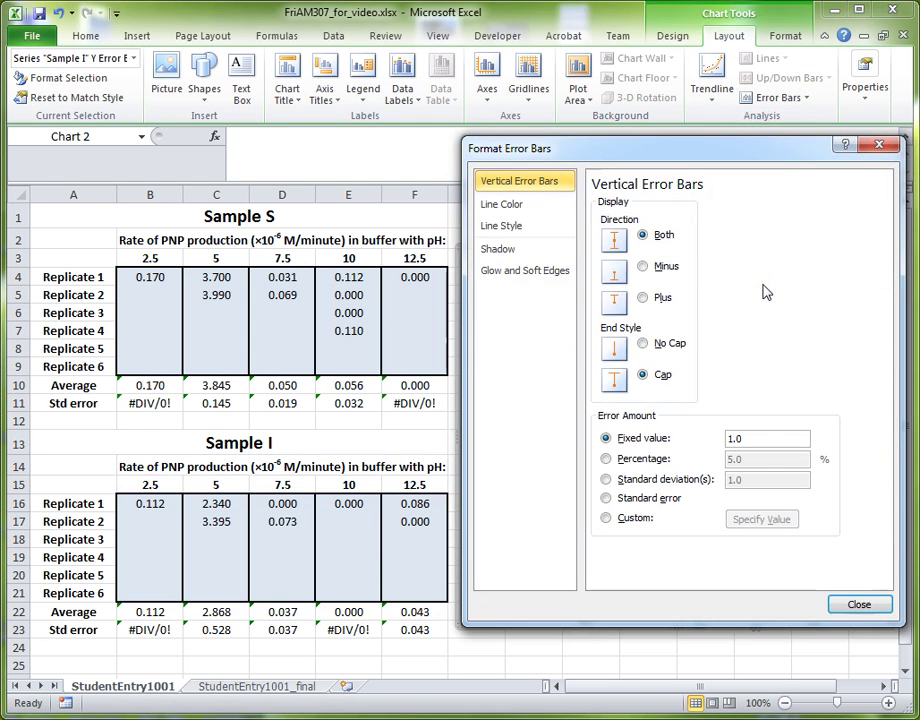
pyautogui.click(632, 520)
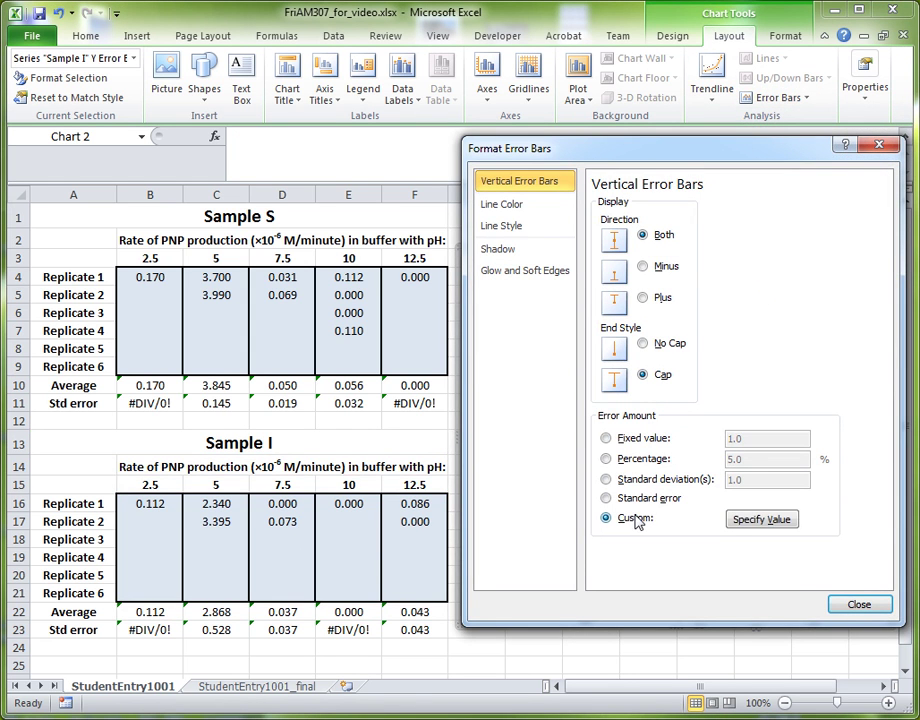
pyautogui.click(763, 520)
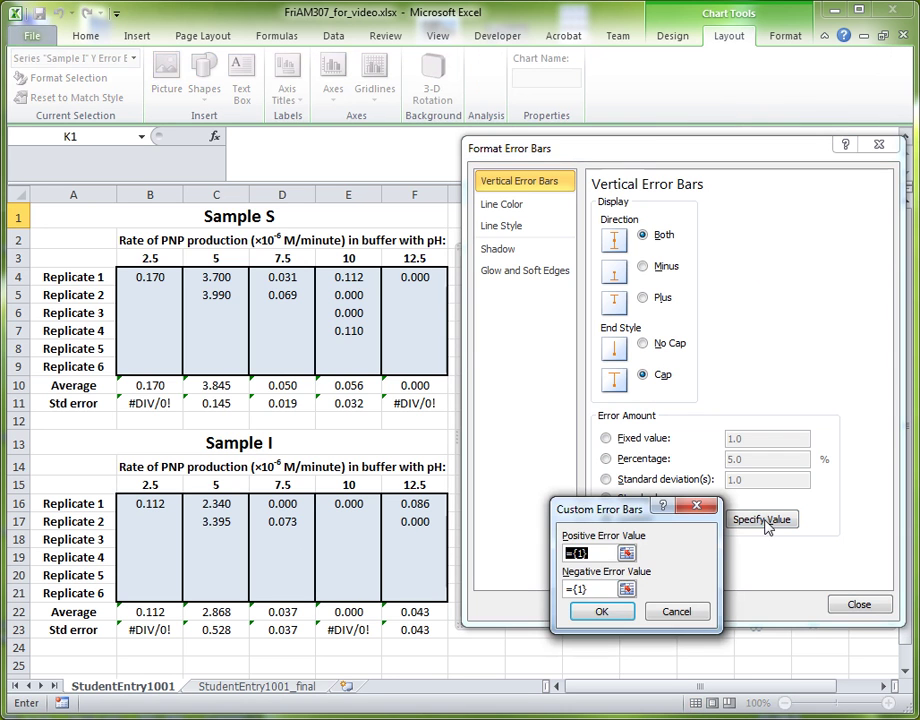
# - Set both the positive and negative error values of Sample I to the standard errors in B23:F23 and close the formatting
pyautogui.press('Delete')
pyautogui.moveTo(594, 588); pyautogui.dragTo(564, 588)
pyautogui.press('Delete')
pyautogui.click(589, 553)
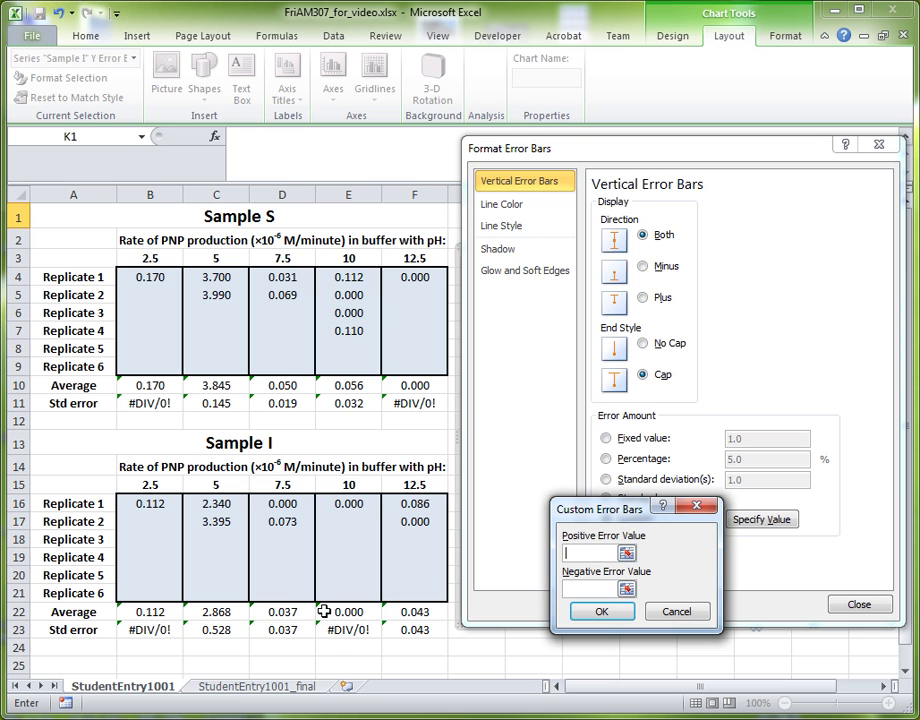
pyautogui.moveTo(150, 629); pyautogui.dragTo(414, 629)
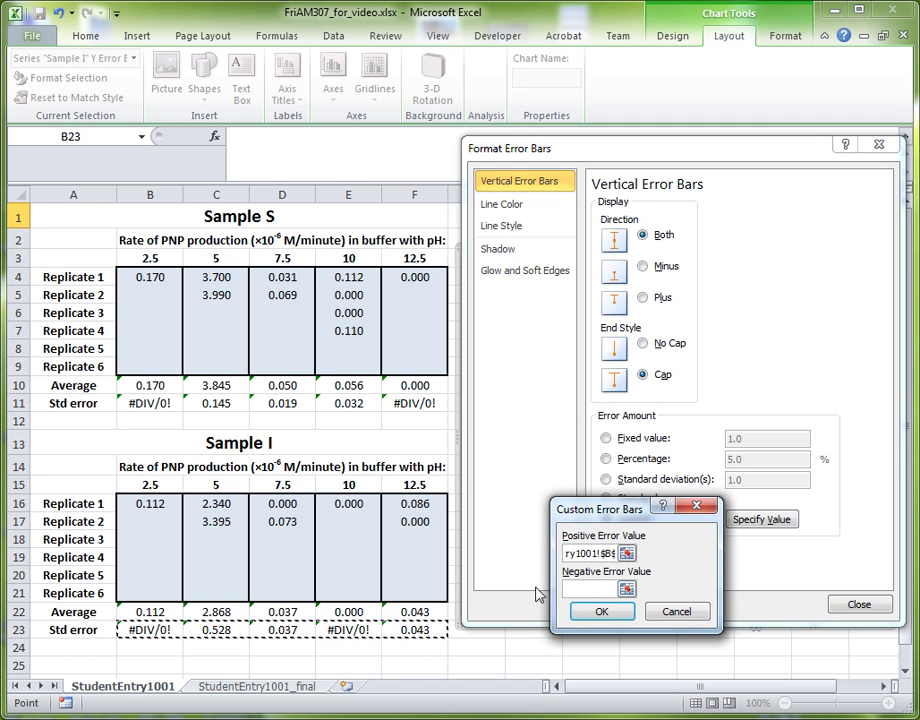
pyautogui.click(590, 589)
pyautogui.moveTo(120, 630); pyautogui.dragTo(414, 630)
pyautogui.click(594, 612)
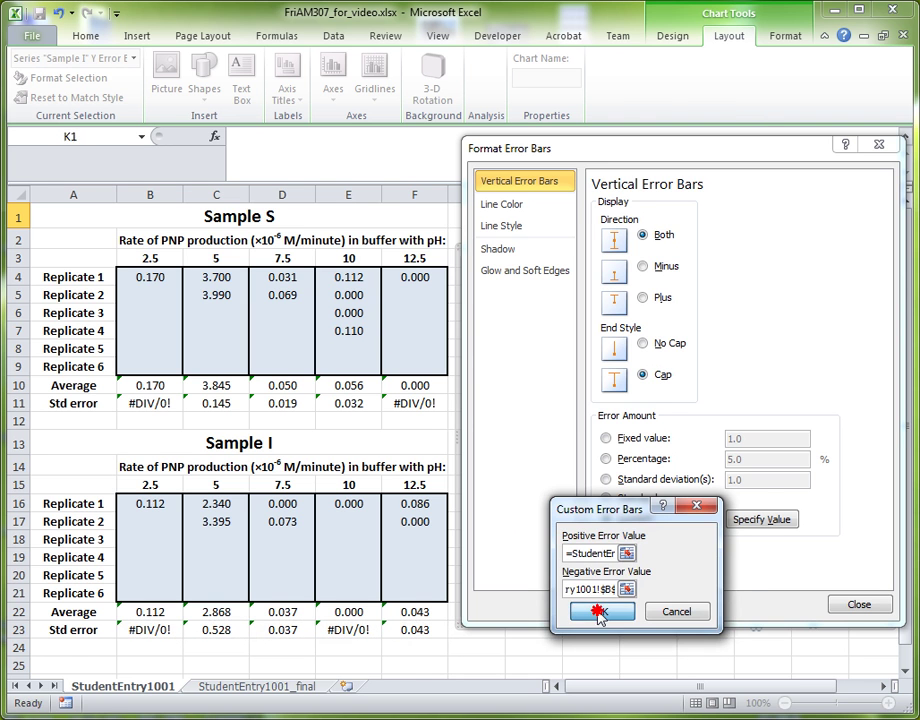
pyautogui.click(845, 605)
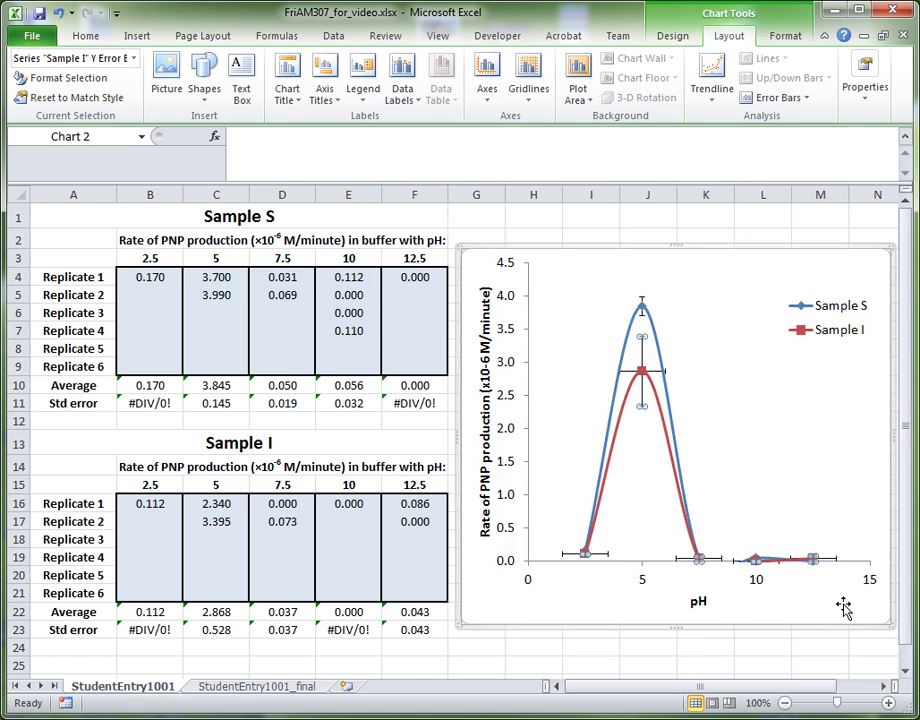
# - Delete the horizontal error bars of the Sample I series and deselect the chart
pyautogui.click(772, 421)
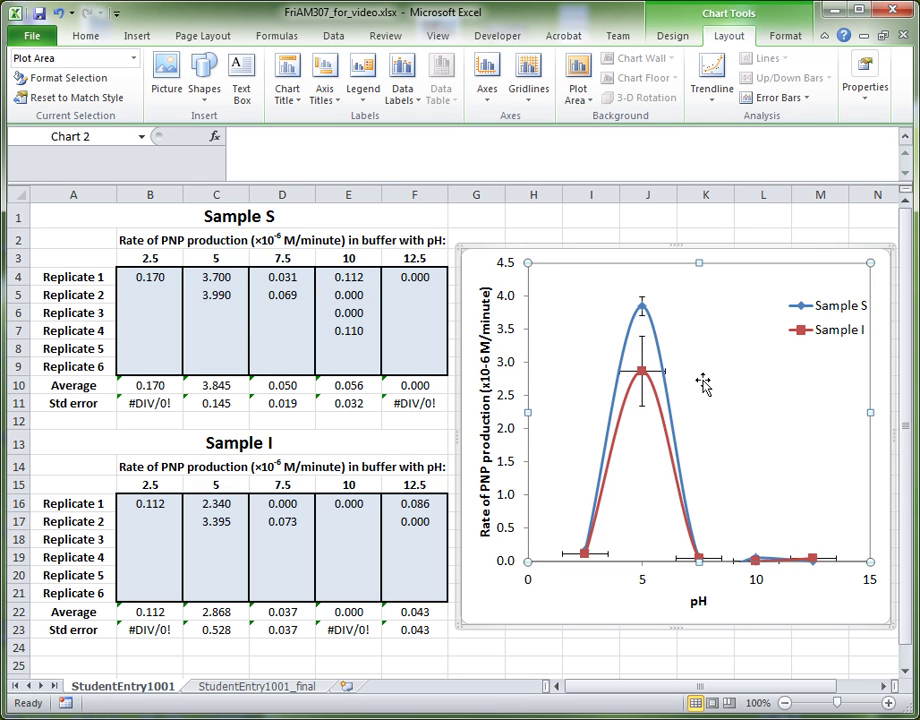
pyautogui.click(630, 378)
pyautogui.press('Delete')
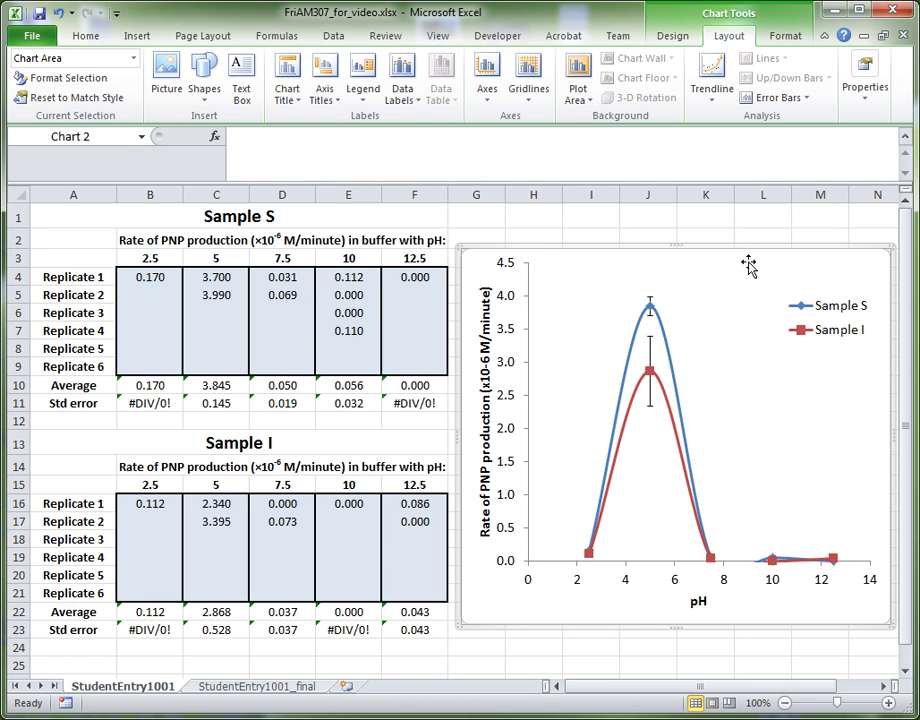
pyautogui.click(703, 238)
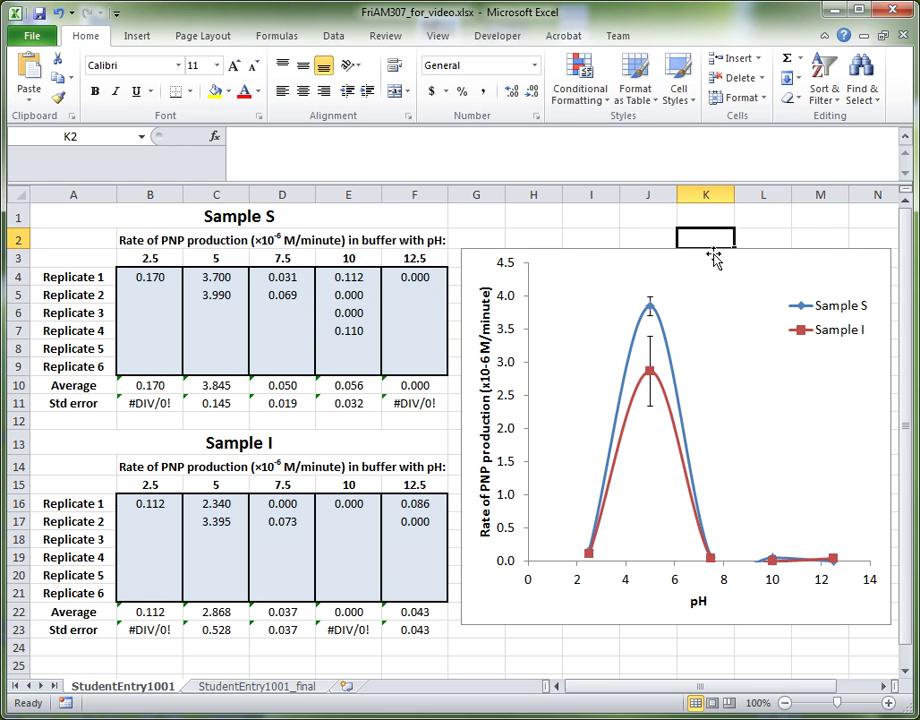
# - Format the "-6" exponent in the chart's vertical axis title as superscript and deselect the chart
pyautogui.click(487, 375)
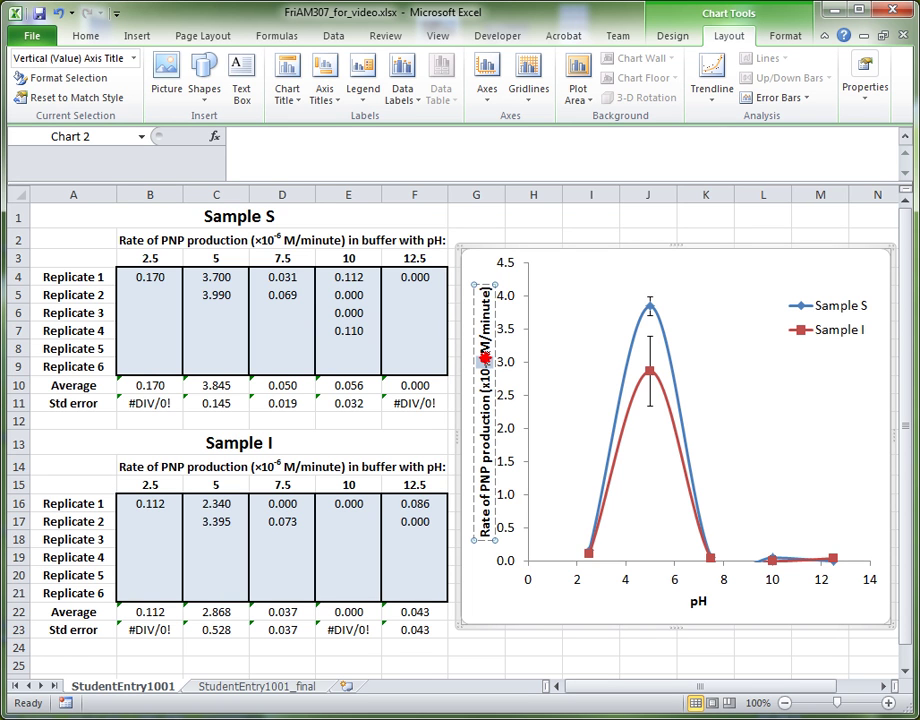
pyautogui.moveTo(486, 356); pyautogui.dragTo(490, 371)
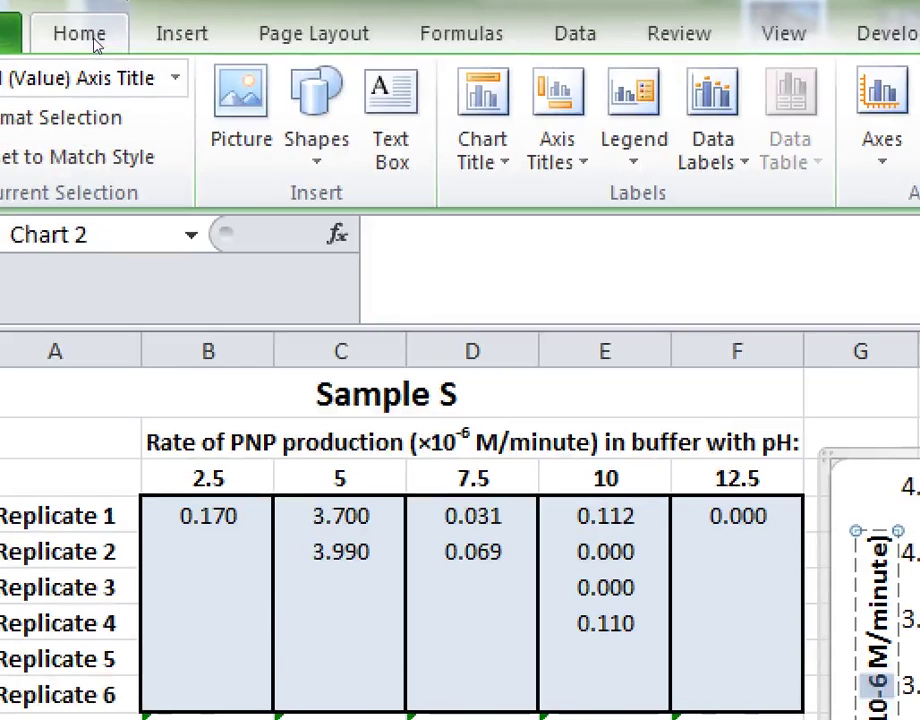
pyautogui.click(95, 41)
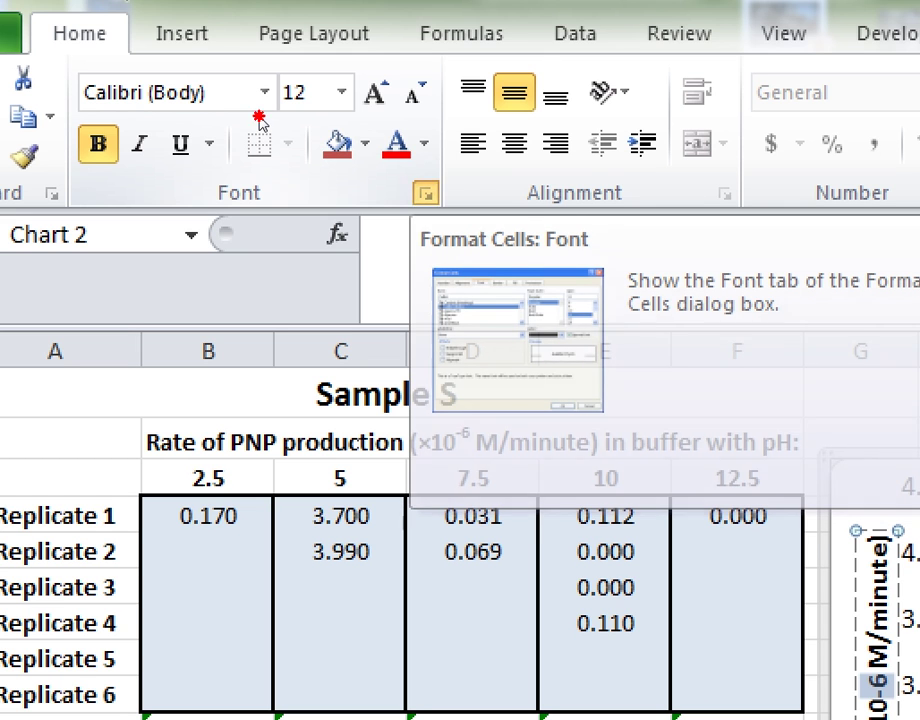
pyautogui.click(260, 118)
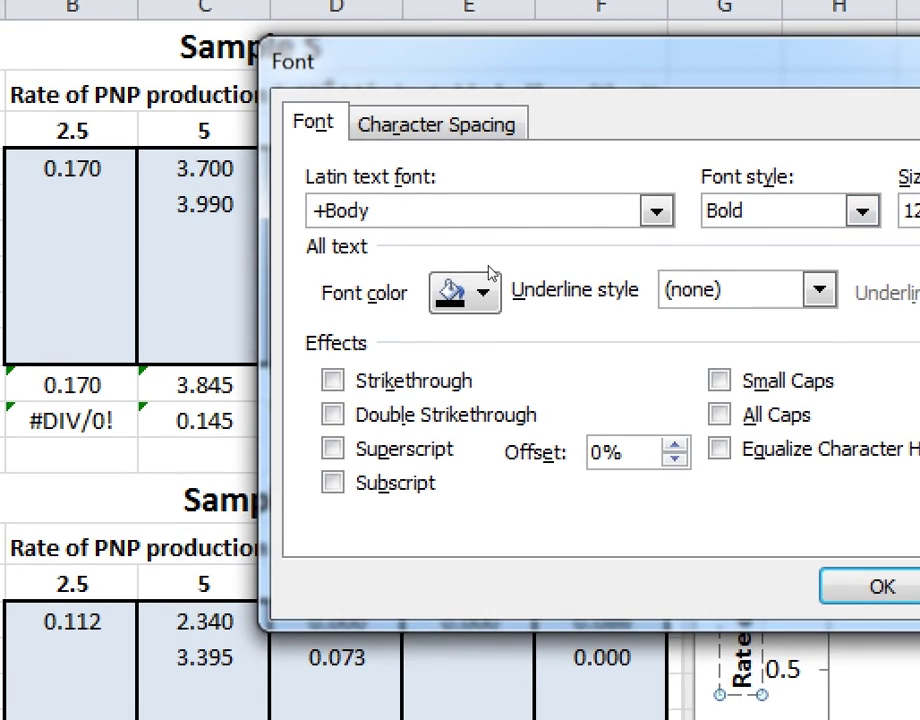
pyautogui.moveTo(502, 228)
pyautogui.mouseDown()
pyautogui.moveTo(464, 291)
pyautogui.moveTo(525, 421)
pyautogui.moveTo(448, 251)
pyautogui.mouseUp()
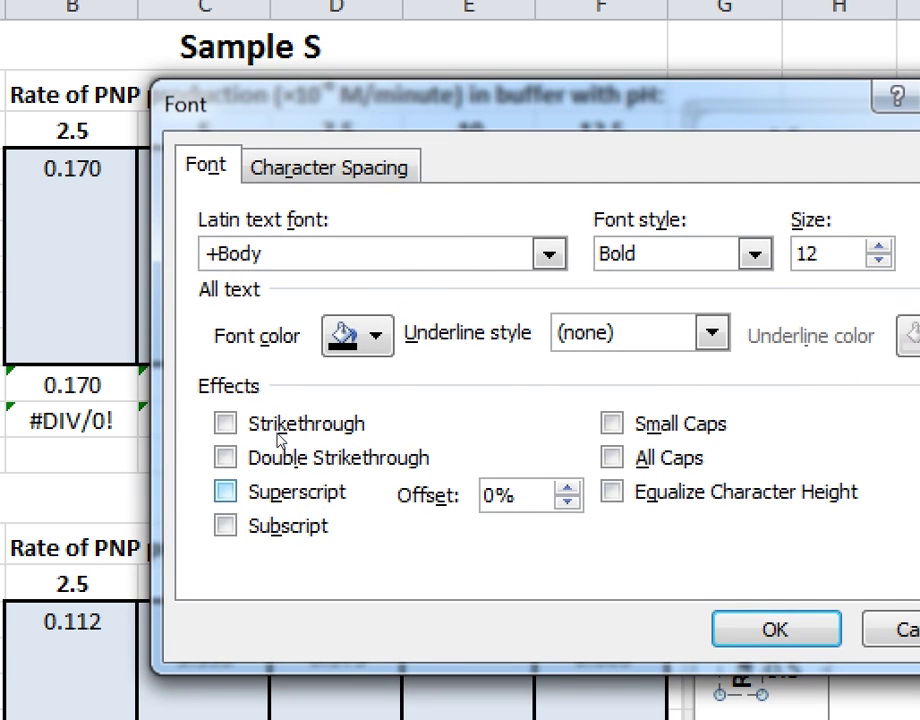
pyautogui.click(225, 491)
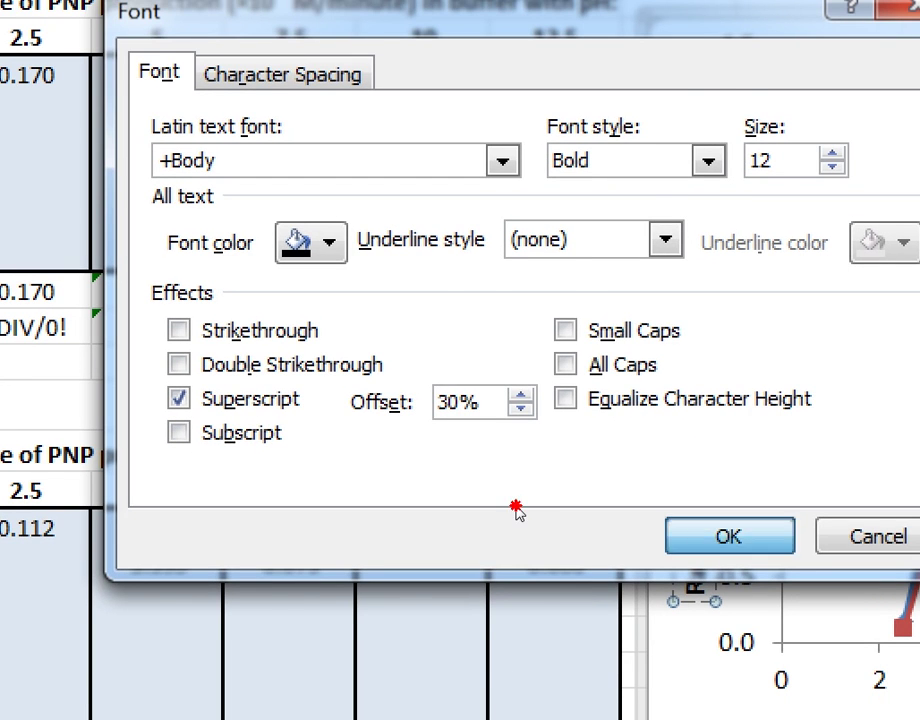
pyautogui.press('Return')
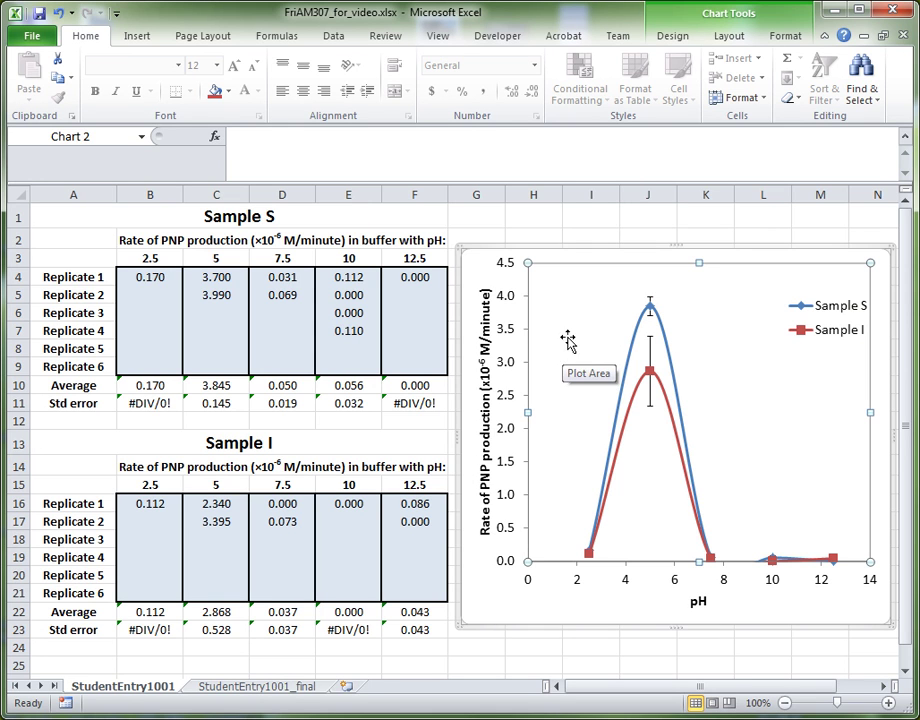
pyautogui.click(589, 237)
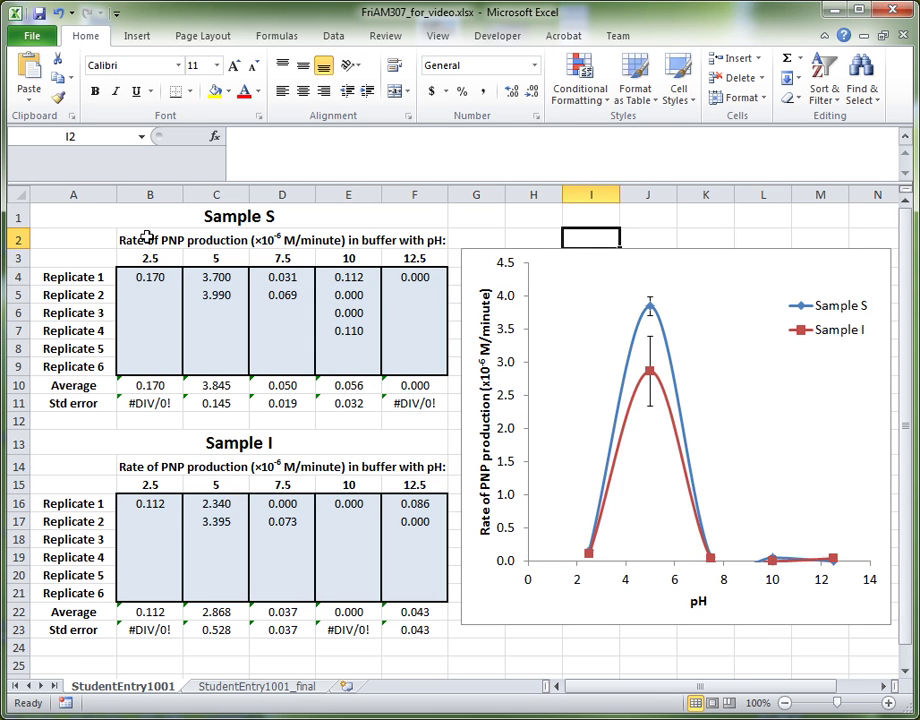
# - Compare the finished chart with the one on the StudentEntry1001_final sheet, and return to the StudentEntry1001 sheet
pyautogui.click(83, 237)
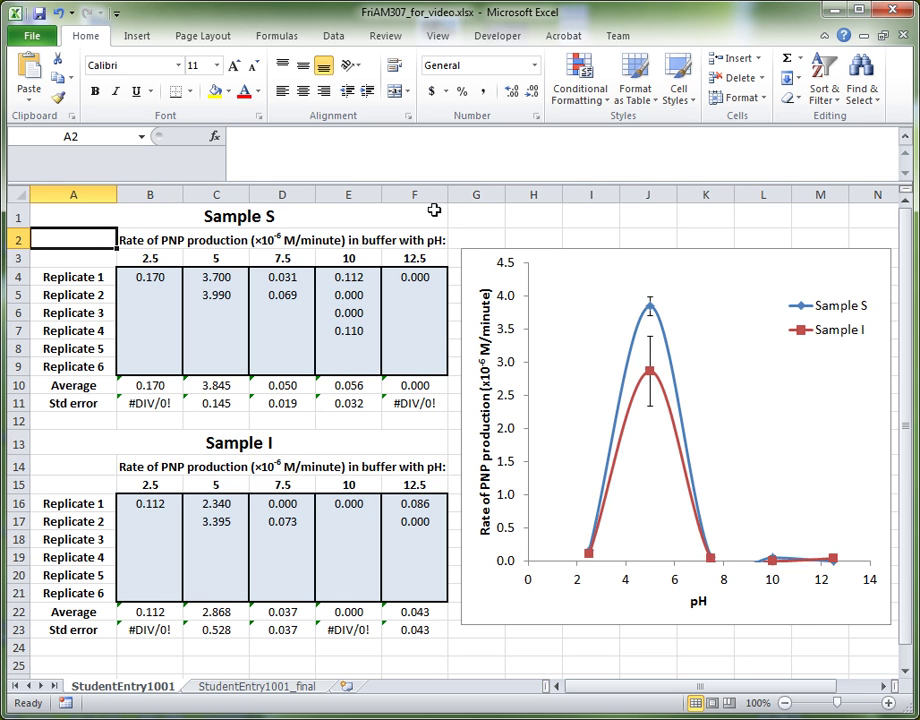
pyautogui.click(475, 237)
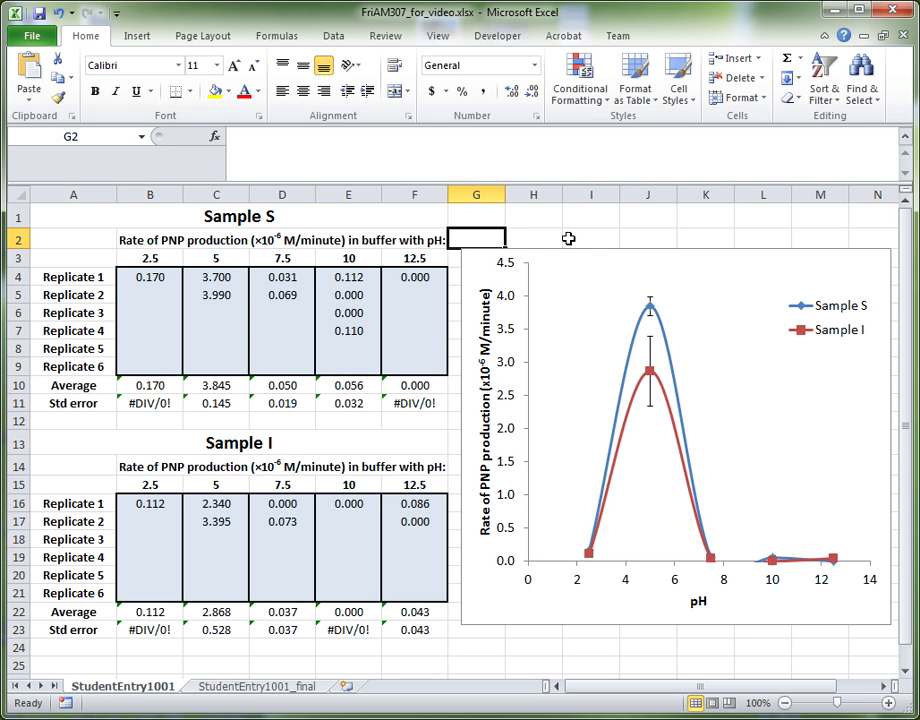
pyautogui.click(288, 688)
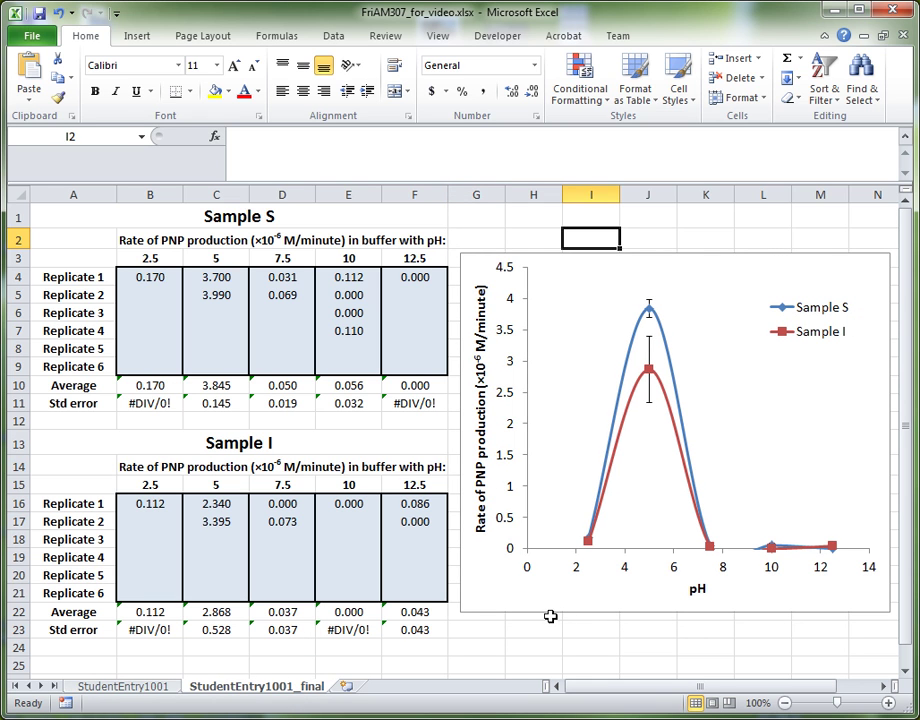
pyautogui.click(166, 688)
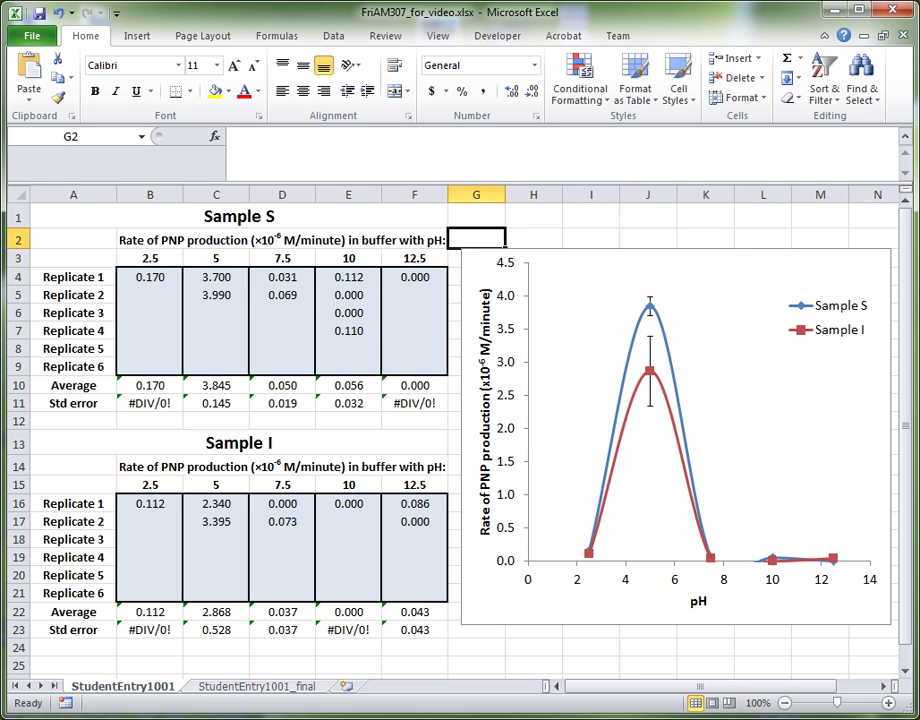